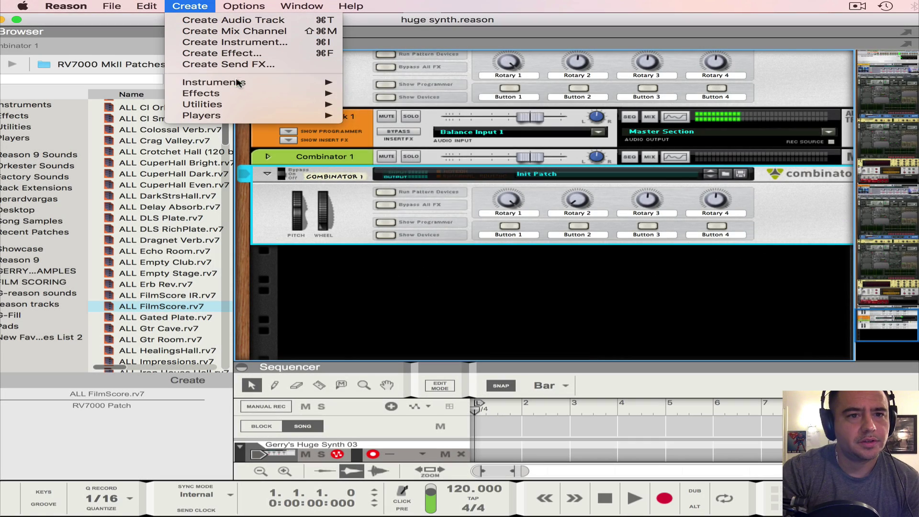
Create a second Combinator and add a Line Mixer 6:2 inside it.
mouse_move(253, 106)
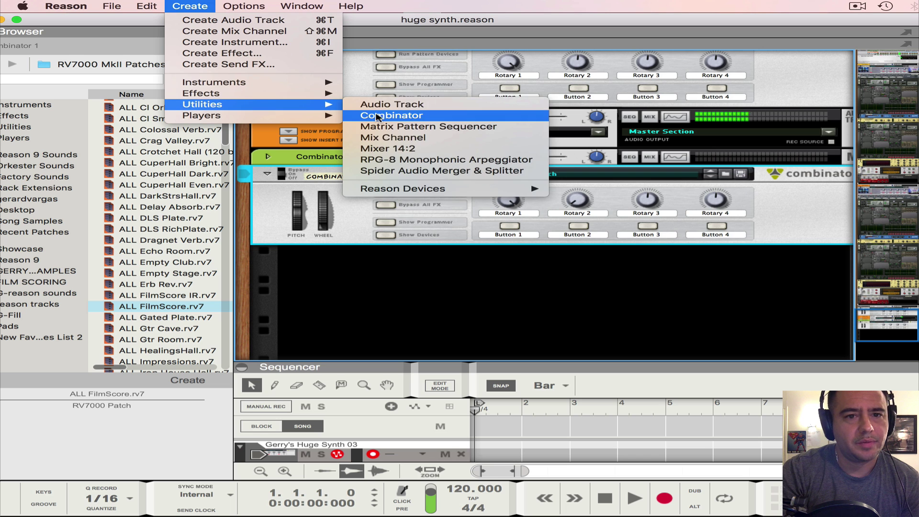
left_click(385, 115)
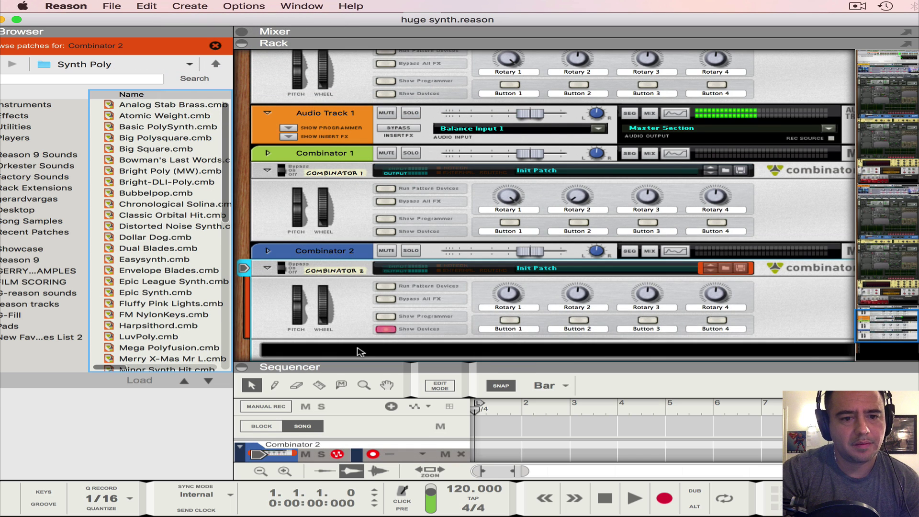
left_click(362, 348)
left_click(190, 5)
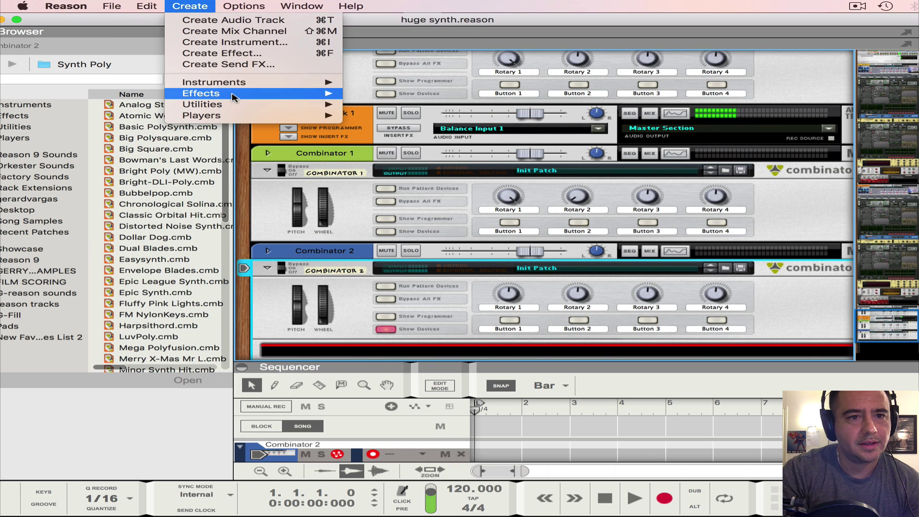
mouse_move(234, 105)
mouse_move(434, 190)
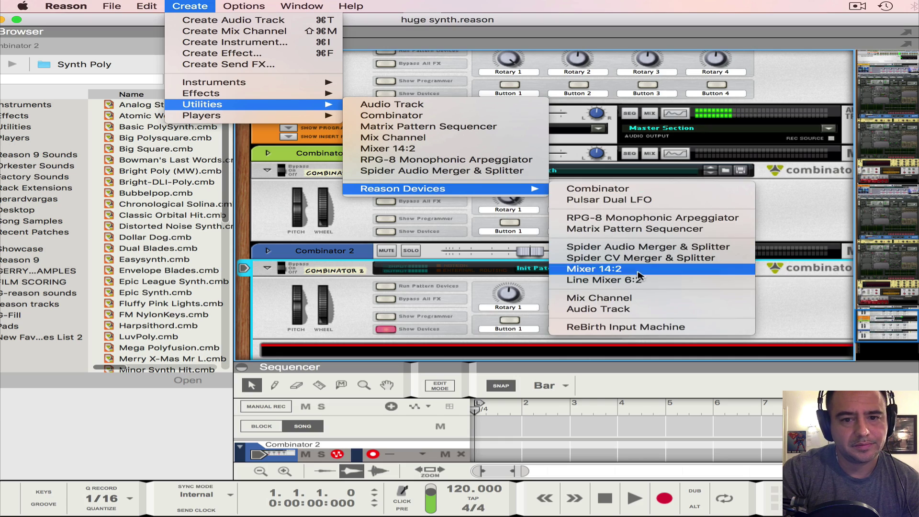
left_click(602, 280)
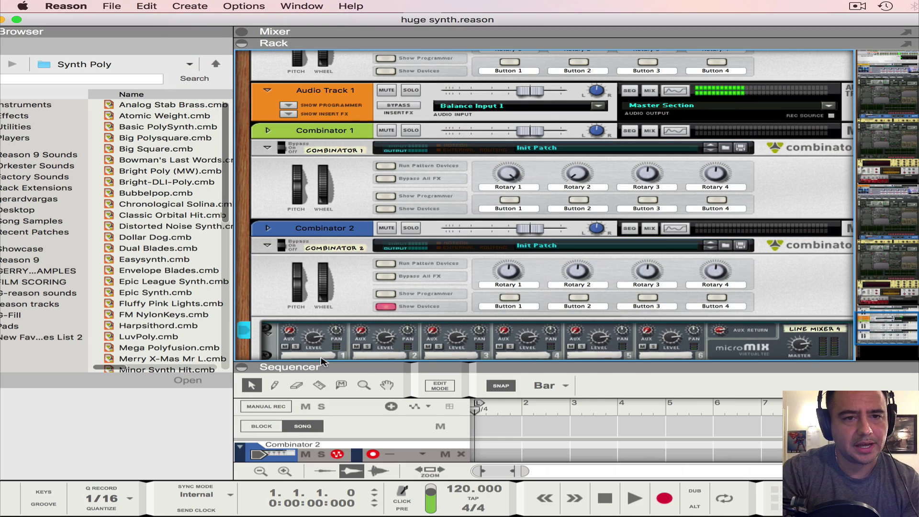
Add a Thor synthesizer to the Combinator with all three oscillators set to Multi Oscillator and routed into Filter 1.
left_click(190, 6)
left_click(215, 29)
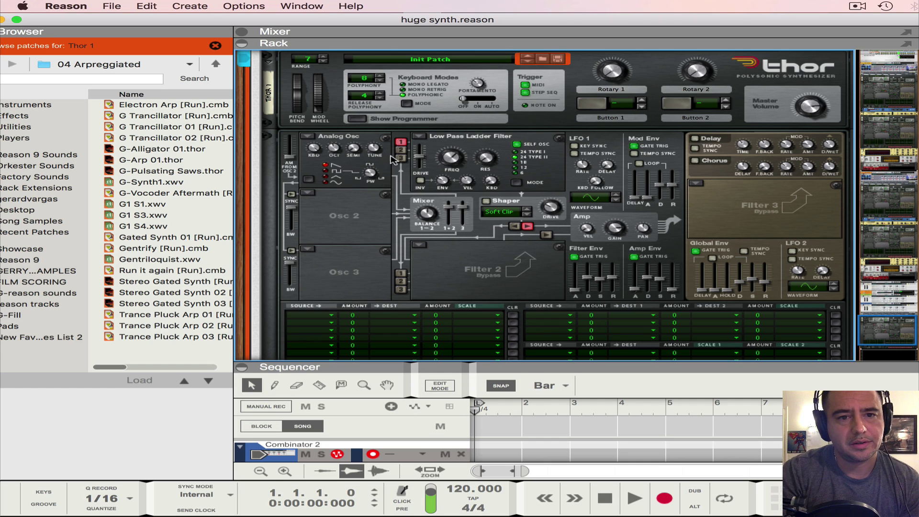
left_click(307, 137)
left_click(319, 198)
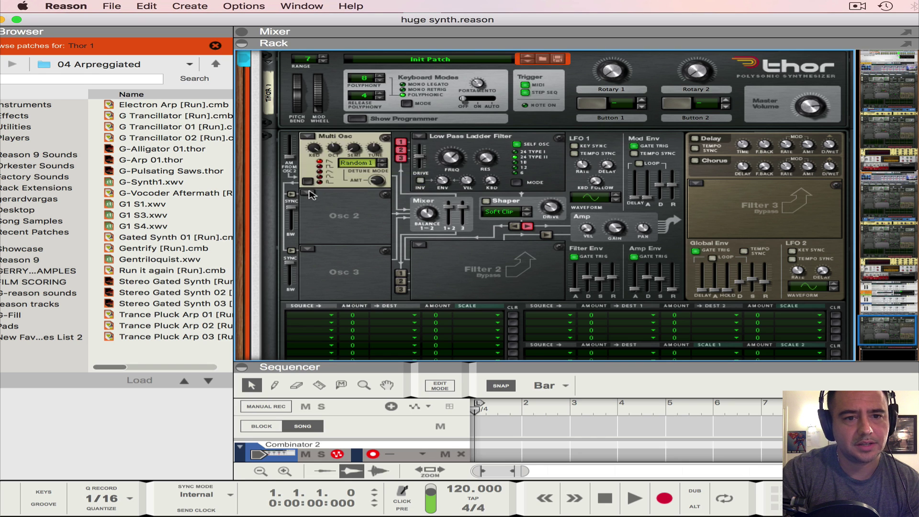
left_click(310, 204)
left_click(326, 172)
left_click(308, 249)
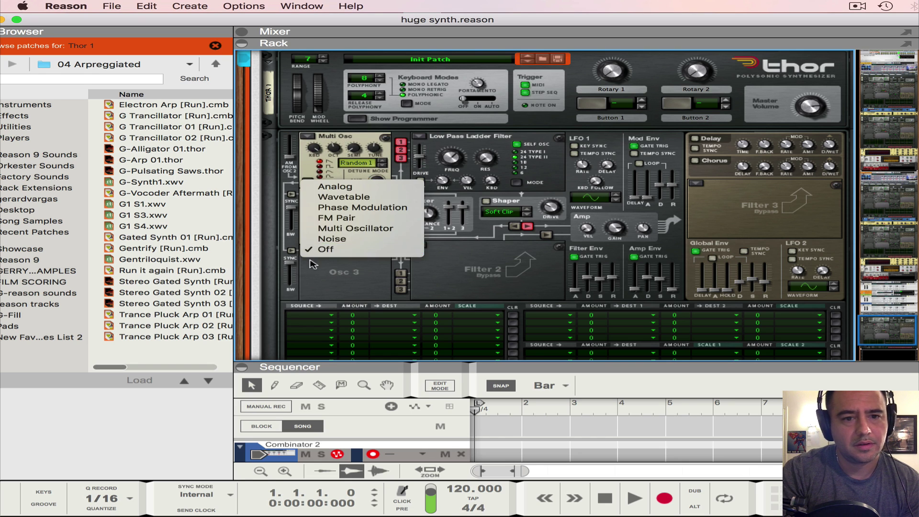
left_click(336, 229)
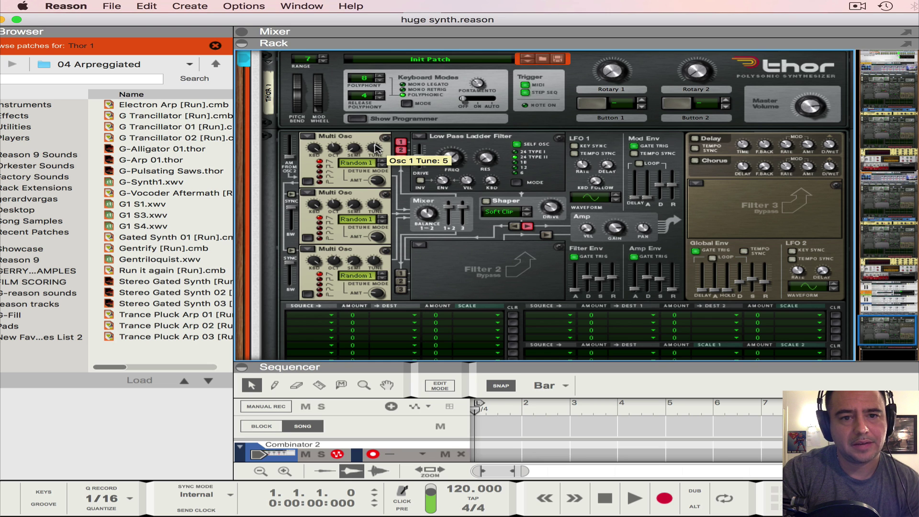
Adjust the tuning and detune amounts of Thor's three oscillators against each other, setting Osc 3's detune amount to 36.
scroll(380, 181, "up", 4)
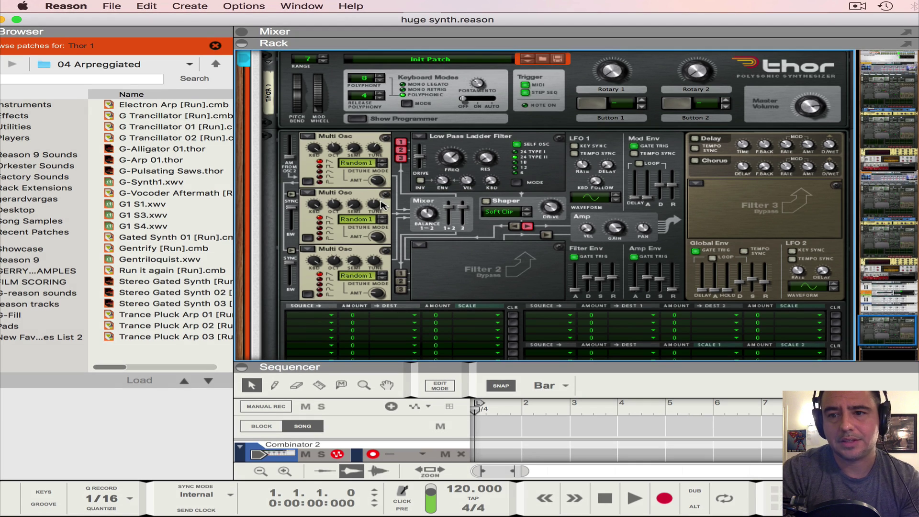
scroll(378, 206, "down", 5)
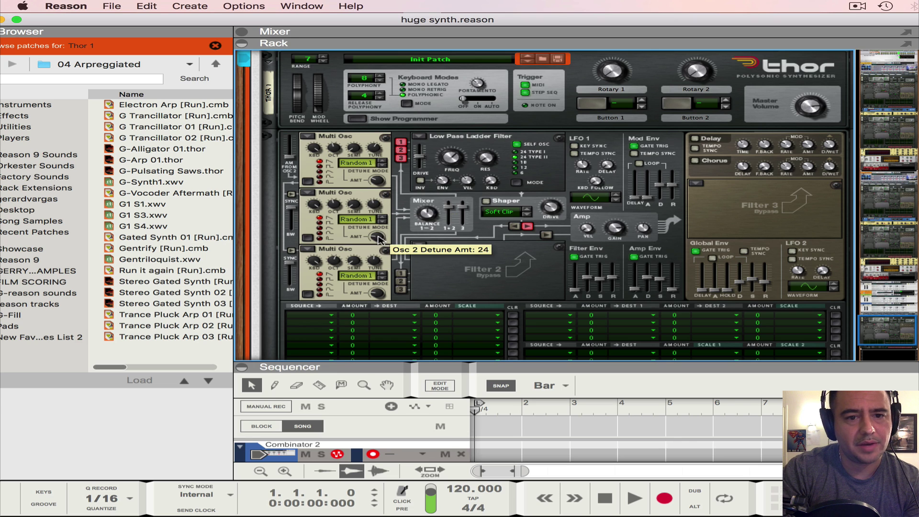
scroll(378, 237, "up", 5)
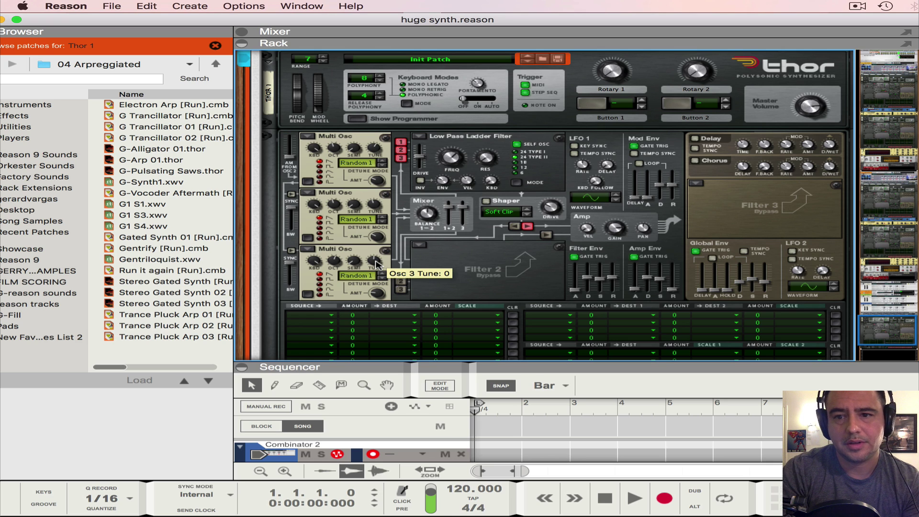
scroll(376, 263, "up", 6)
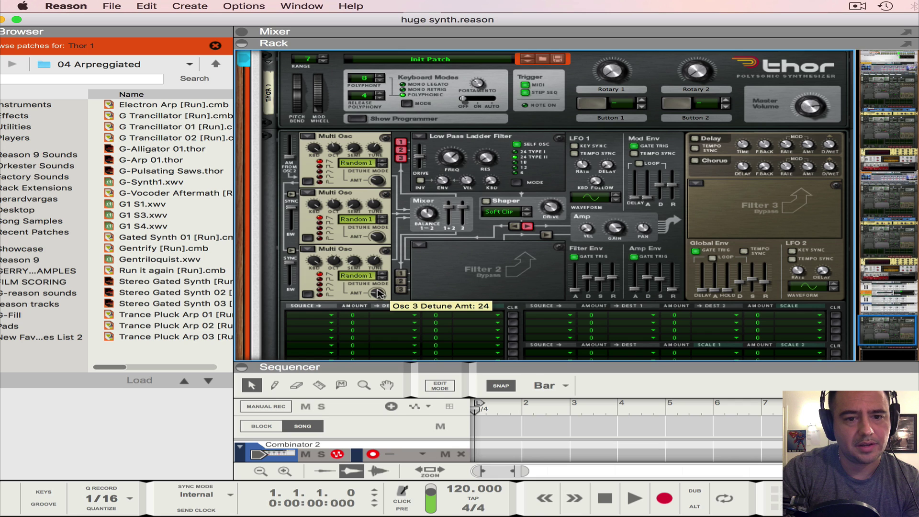
scroll(378, 290, "up", 3)
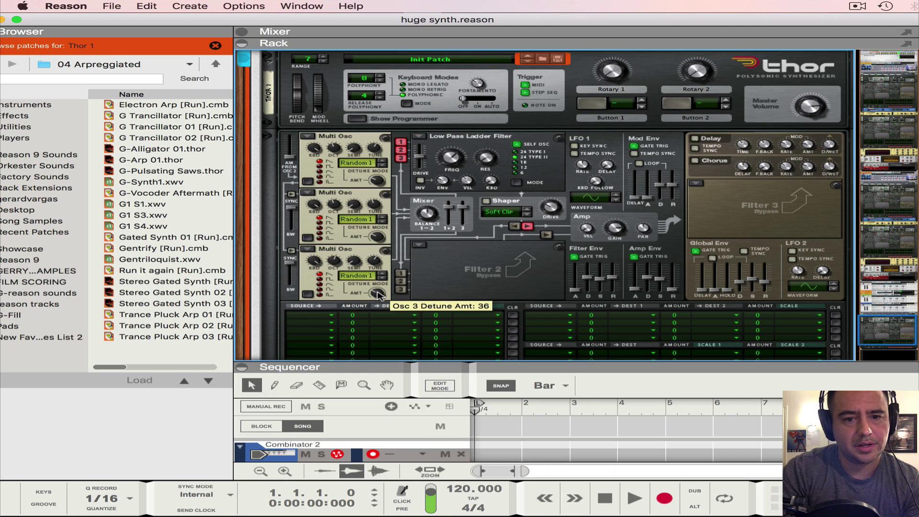
Change Thor's Filter 1 to State Variable, raise its frequency and adjust its resonance.
left_click(433, 138)
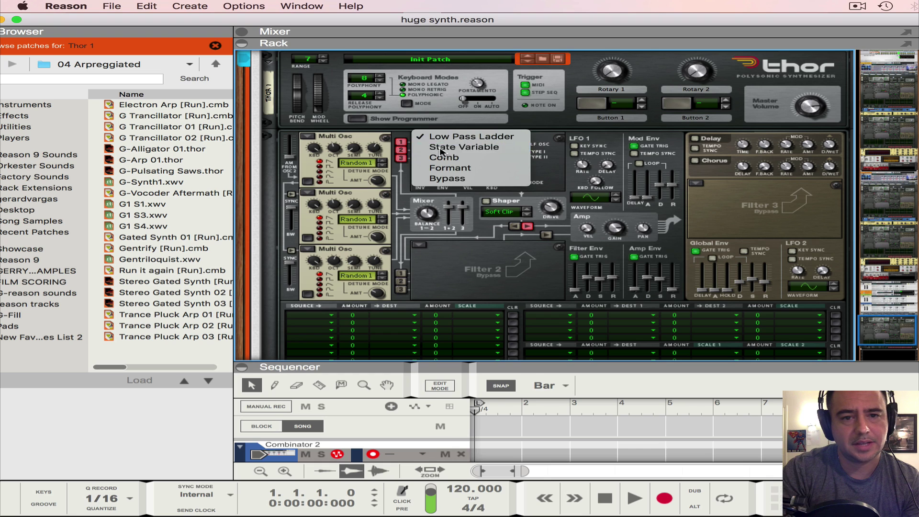
left_click(441, 147)
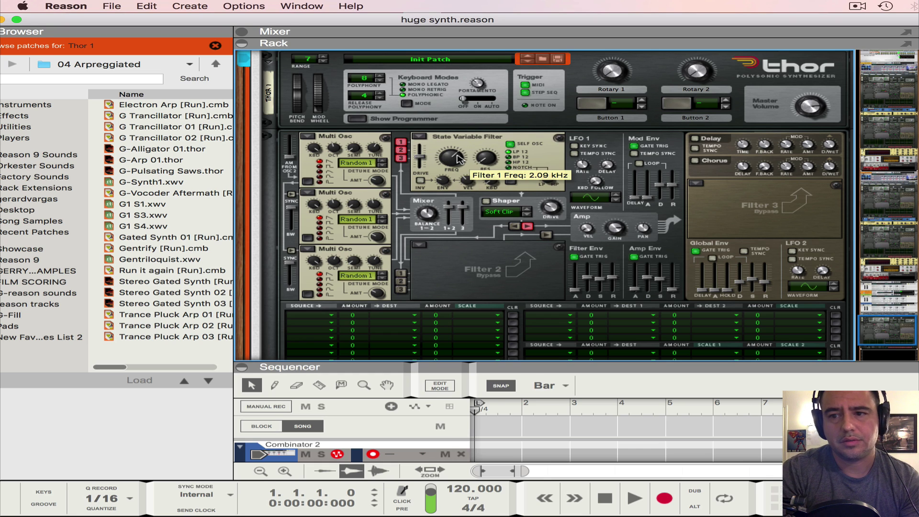
left_click_drag(457, 161, 461, 121)
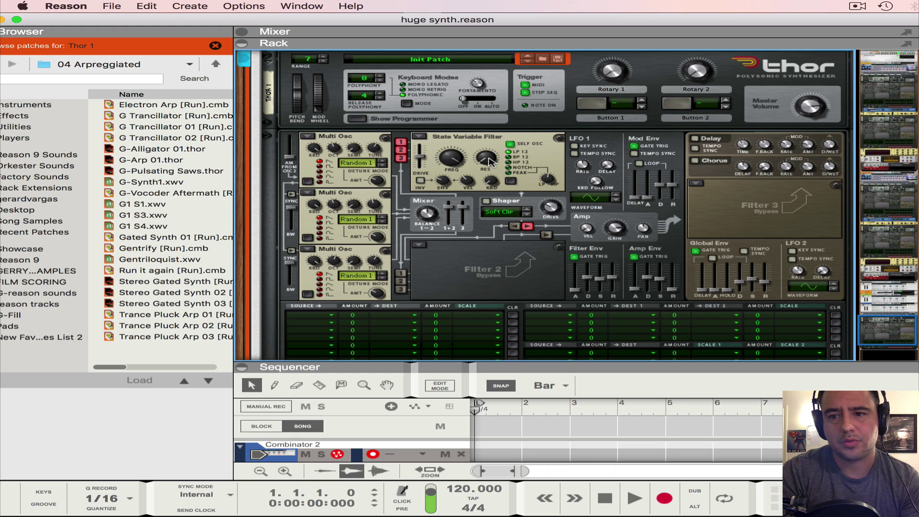
left_click_drag(491, 161, 493, 163)
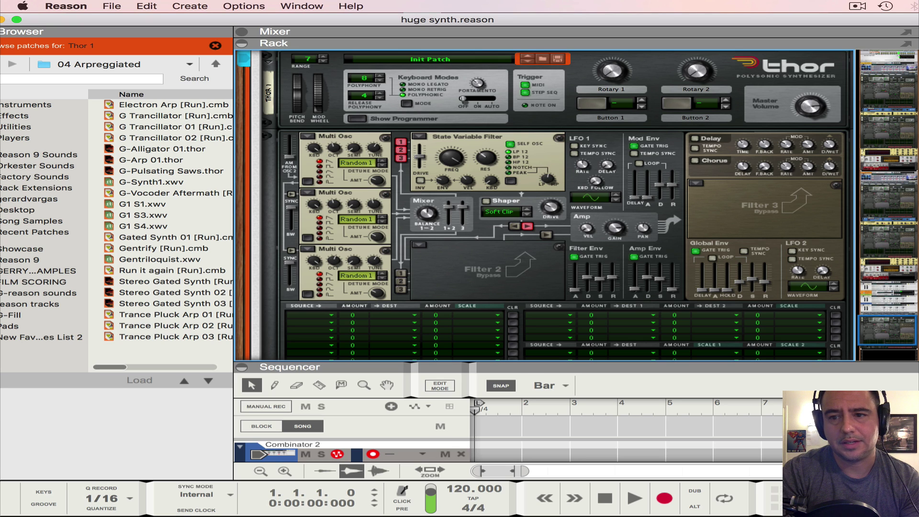
Turn on Thor's Delay and adjust its time, feedback and mix, with the dry/wet at 19.
left_click(694, 138)
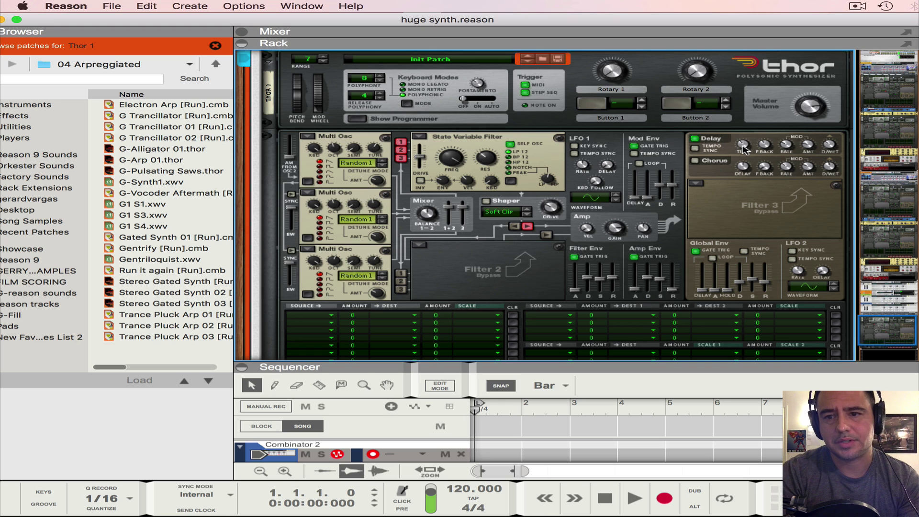
mouse_move(745, 149)
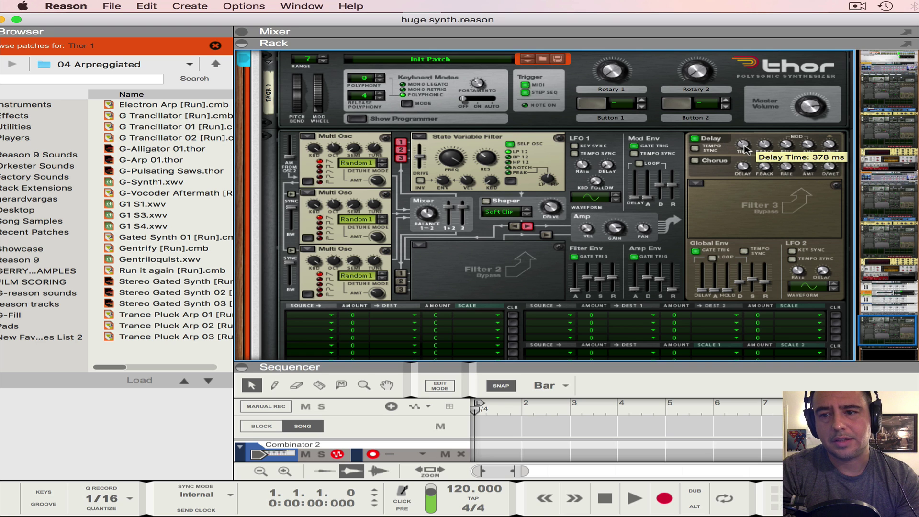
left_click_drag(745, 149, 746, 154)
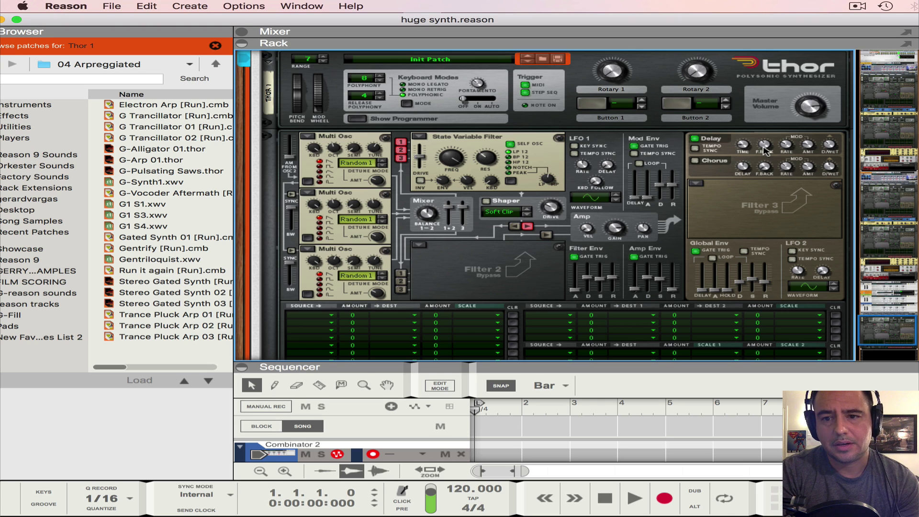
left_click_drag(764, 150, 832, 154)
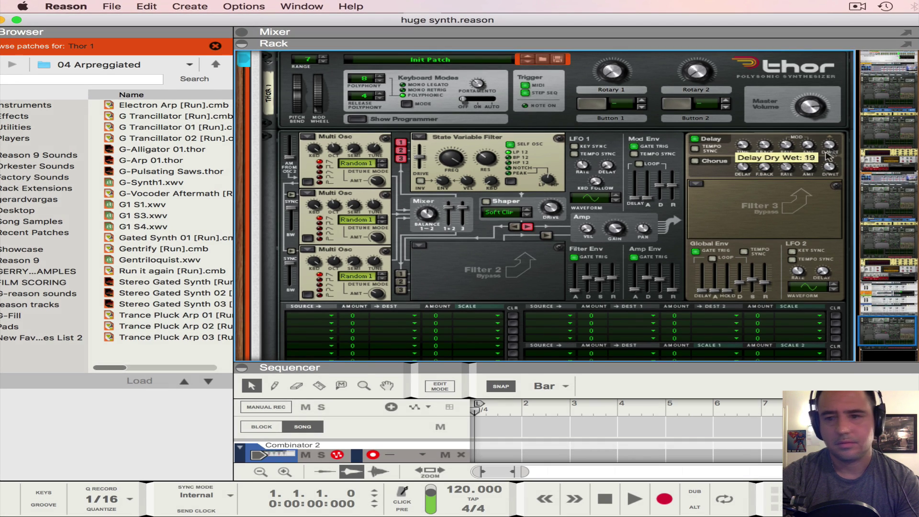
Set Thor's Filter 3 to a Comb filter and adjust its resonance.
left_click(698, 184)
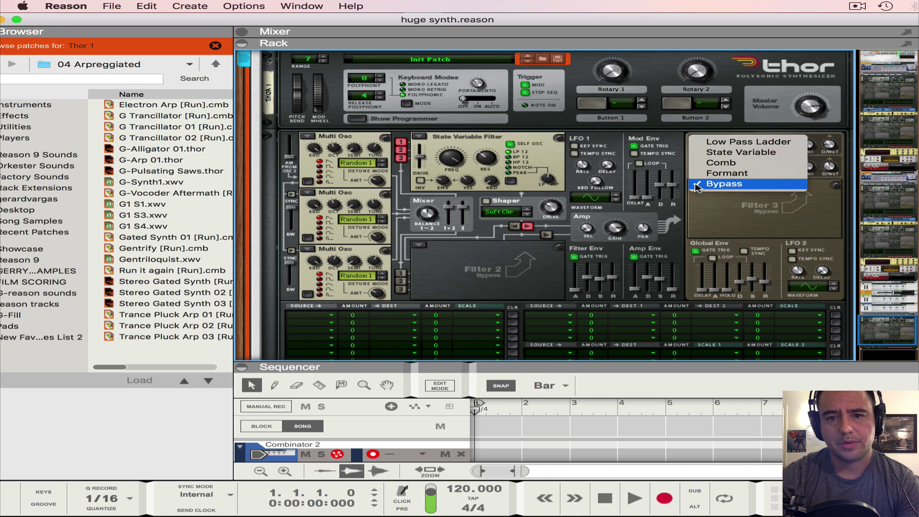
left_click(710, 163)
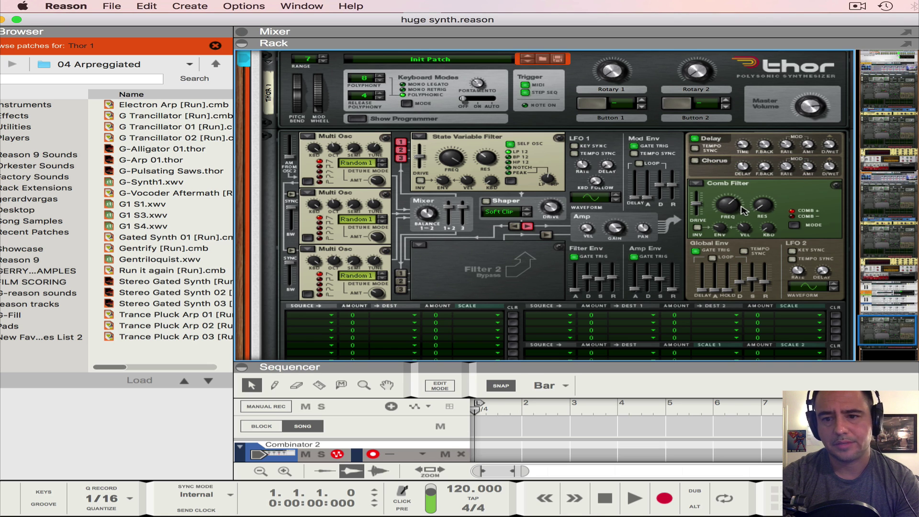
mouse_move(734, 209)
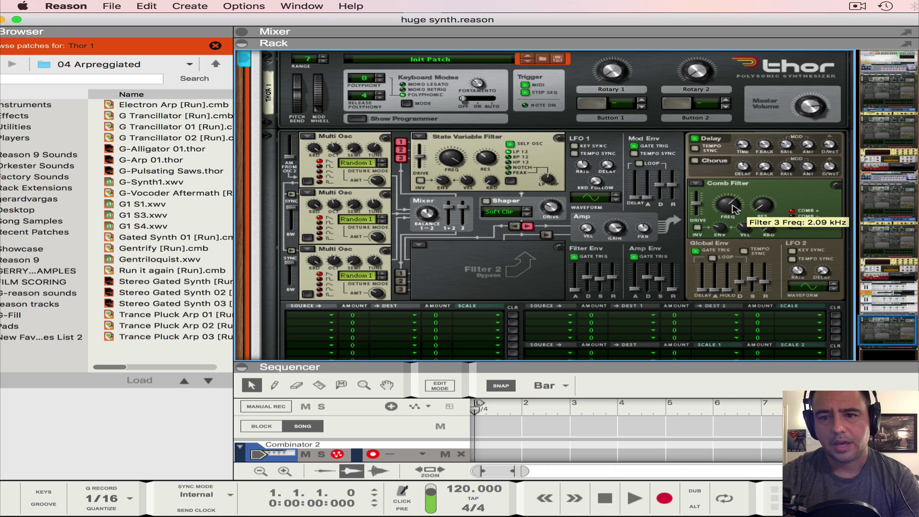
mouse_move(701, 205)
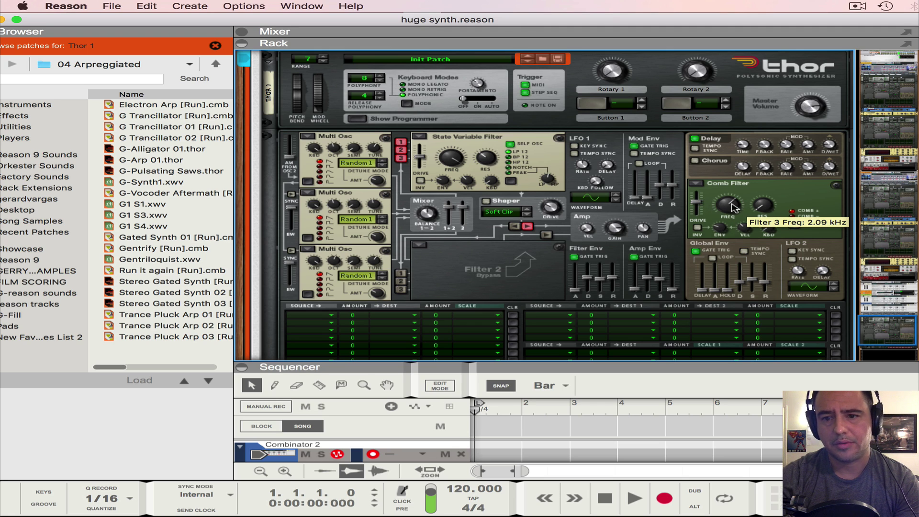
mouse_move(766, 202)
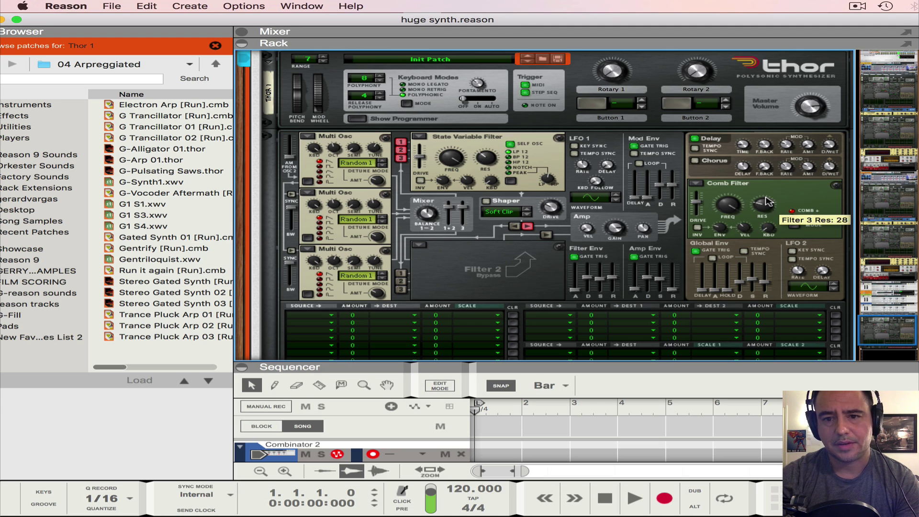
left_click_drag(765, 202, 768, 198)
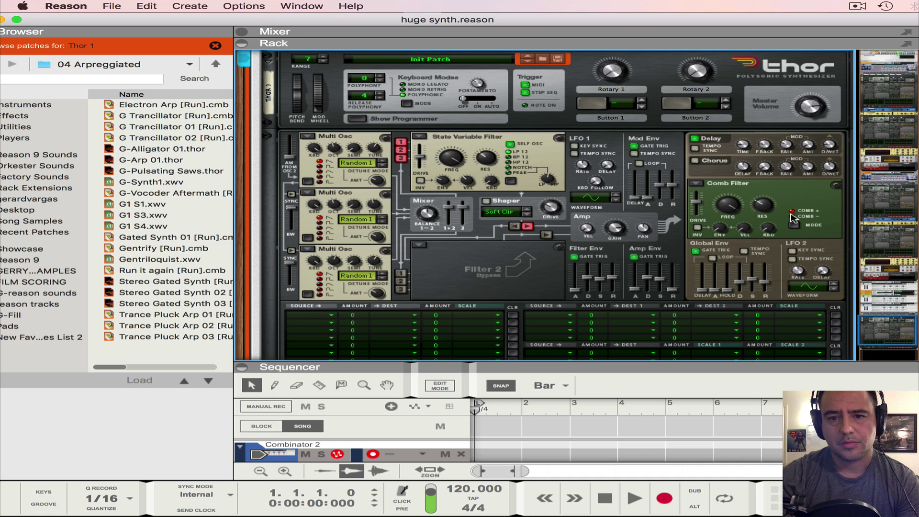
Lengthen the release of Thor's Filter Envelope.
scroll(793, 218, "down", 2)
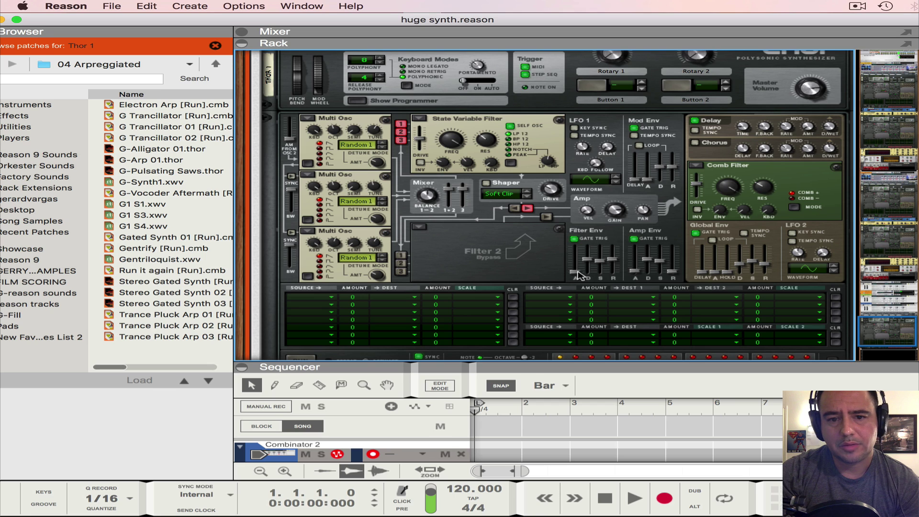
mouse_move(586, 261)
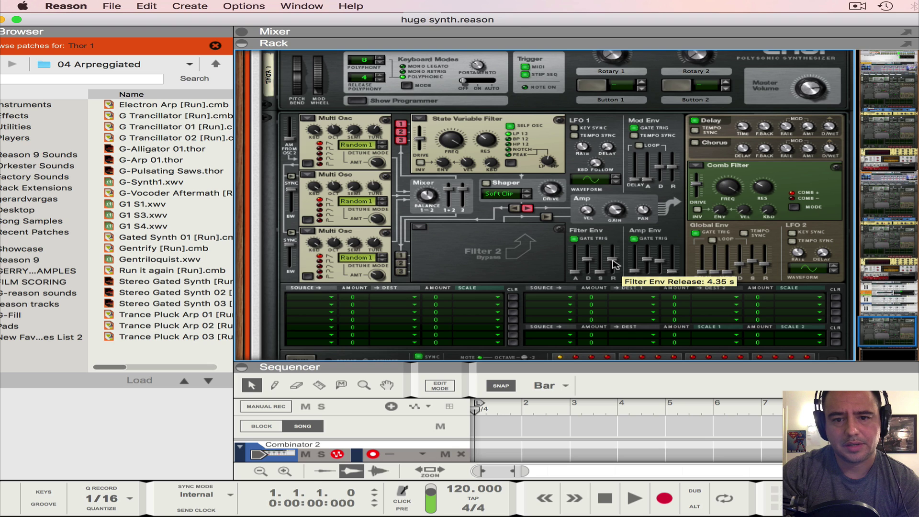
left_click_drag(604, 276, 620, 232)
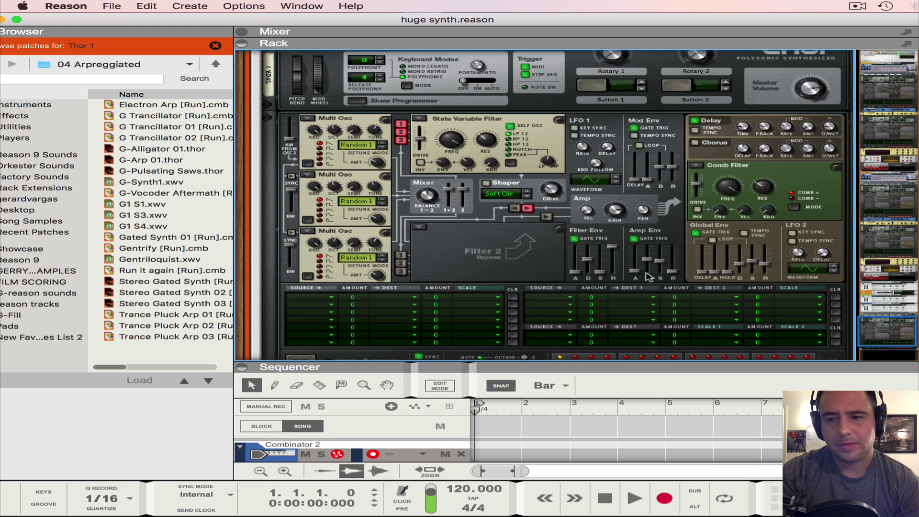
Shape Thor's Amp Envelope with a shorter decay, higher sustain and longer release.
mouse_move(638, 273)
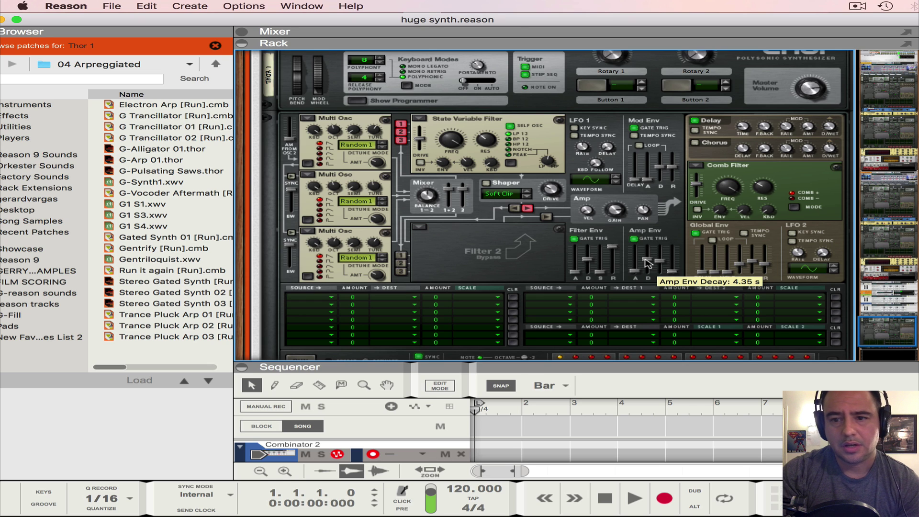
left_click_drag(646, 263, 647, 270)
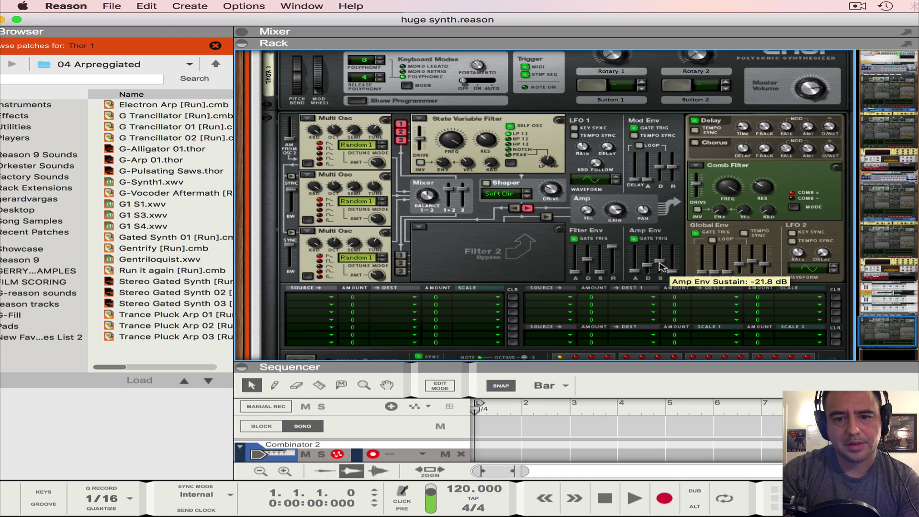
left_click_drag(660, 266, 664, 253)
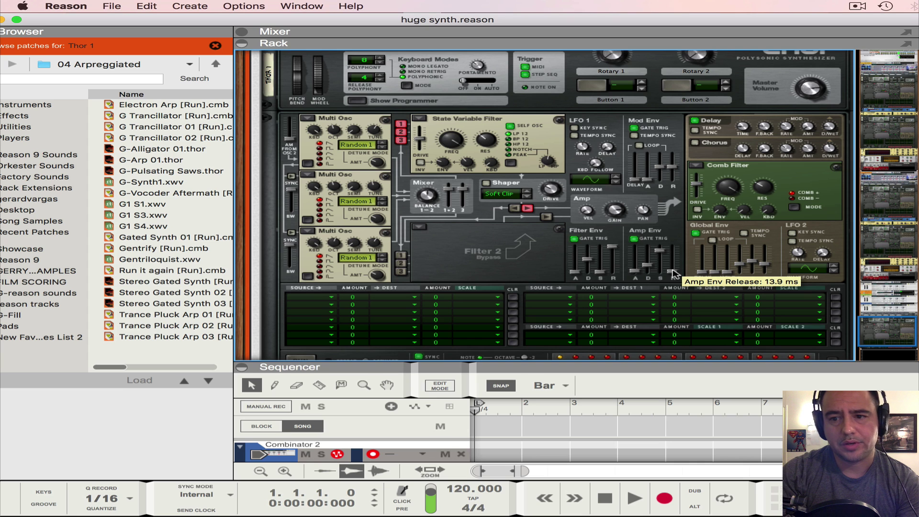
left_click_drag(674, 274, 674, 266)
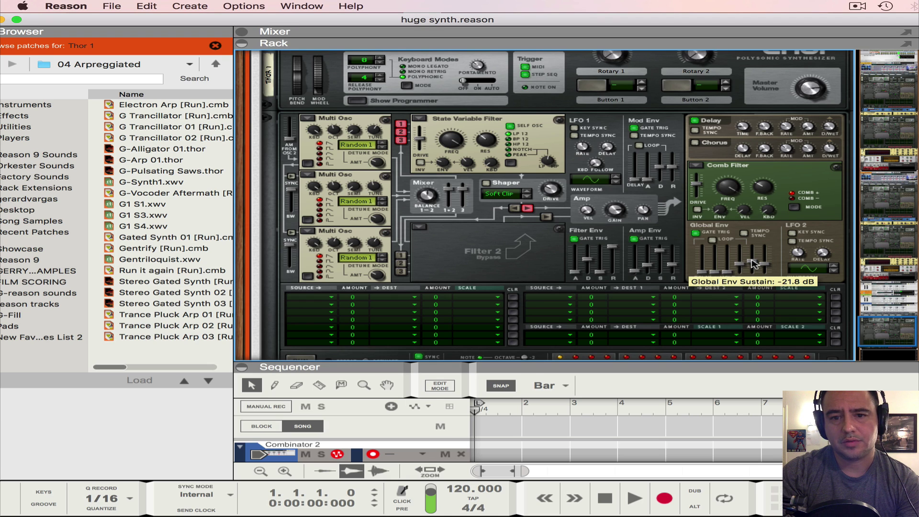
Adjust the sustain of Thor's Global Envelope and set its release to 1.24 s.
left_click_drag(752, 265, 752, 264)
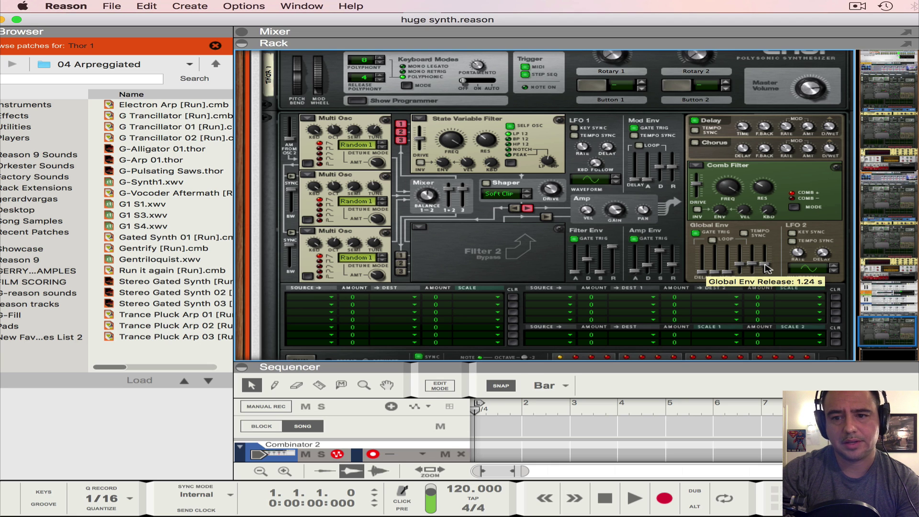
Duplicate the Thor inside the Combinator and paste the original Thor's patch into the duplicate.
scroll(621, 266, "up", 5)
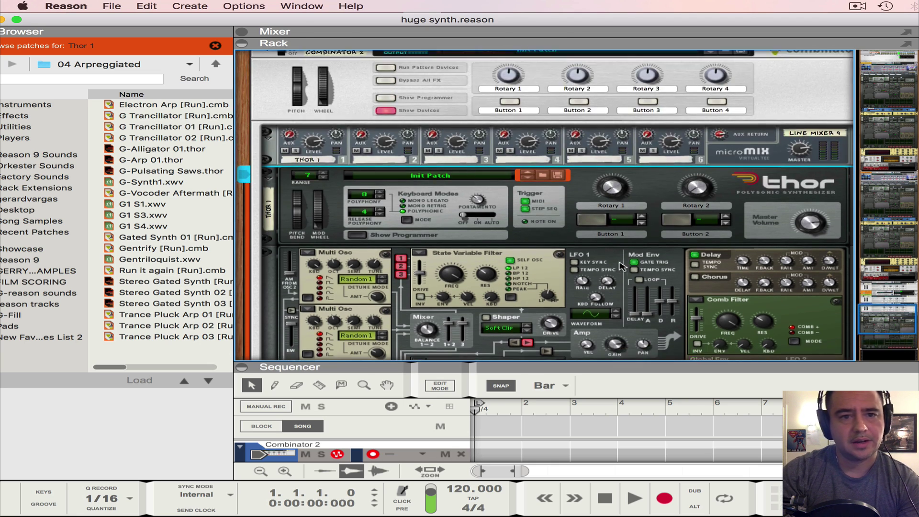
key("super+d")
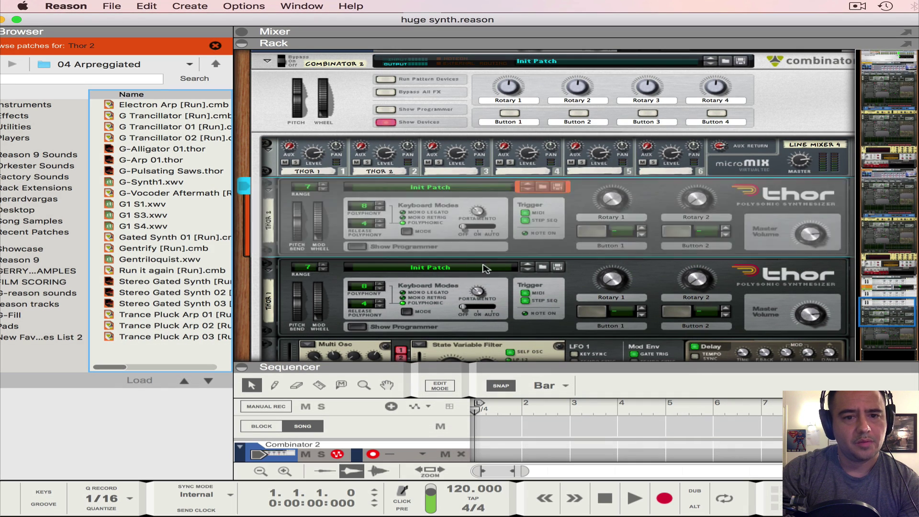
left_click(484, 268)
scroll(485, 268, "down", 3)
right_click(539, 297)
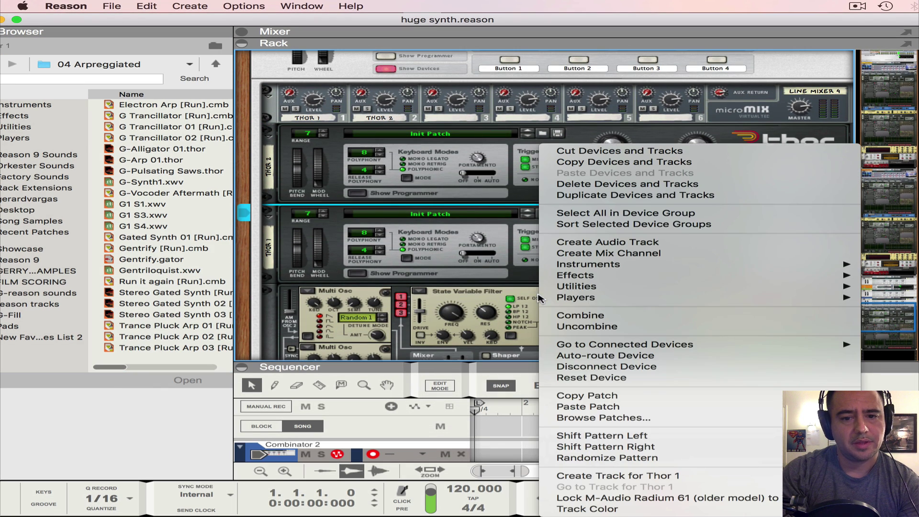
key("Escape")
left_click(576, 189)
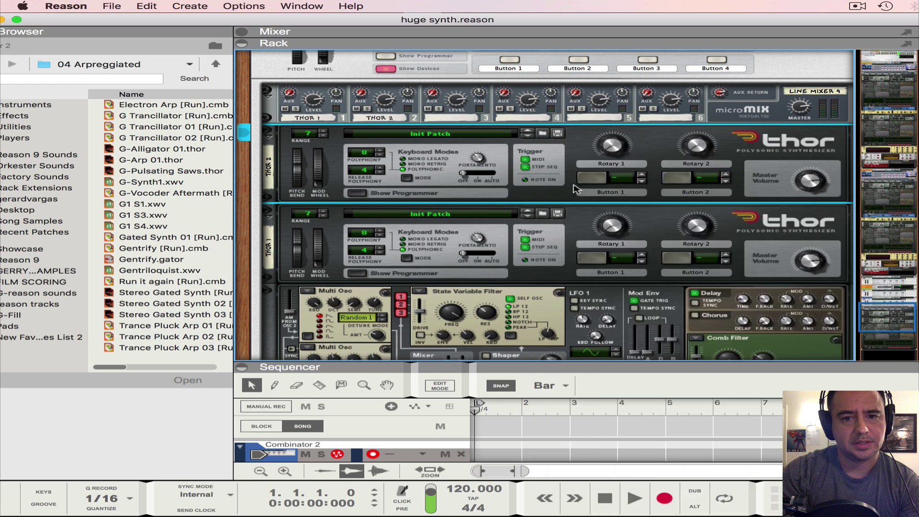
right_click(575, 189)
left_click(627, 406)
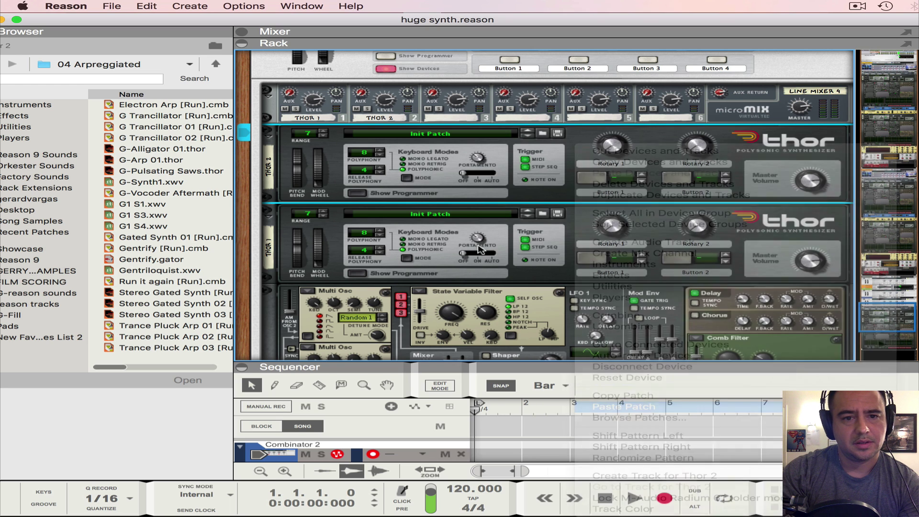
Show the duplicate Thor's programmer and rename the device Wide Synth.
left_click(354, 193)
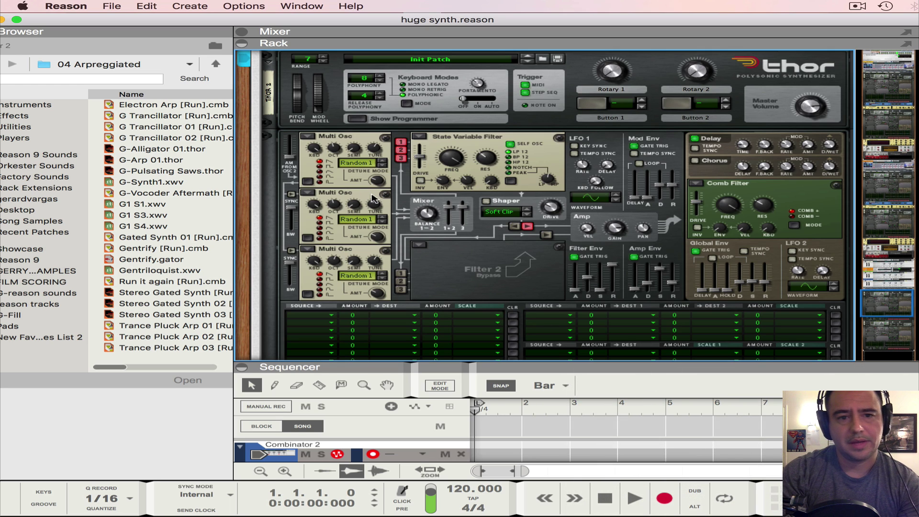
mouse_move(376, 147)
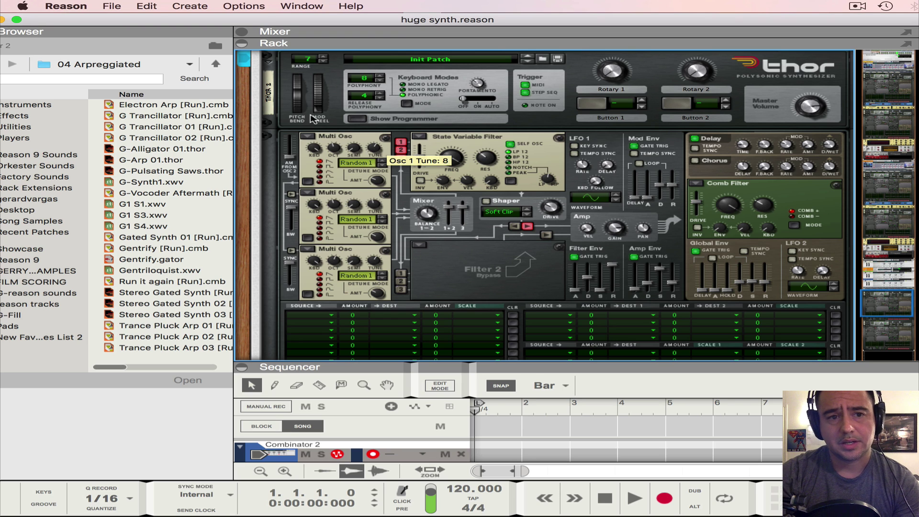
double_click(270, 102)
type("W")
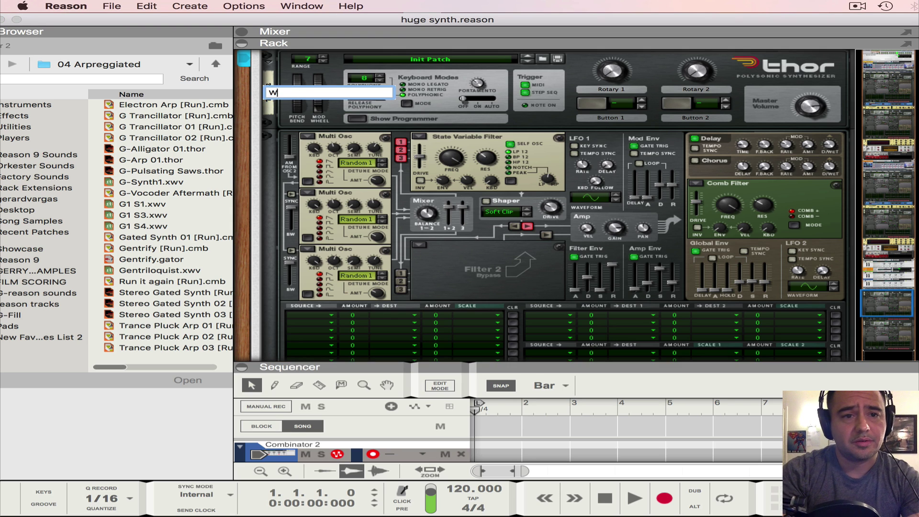
type("ide Sy")
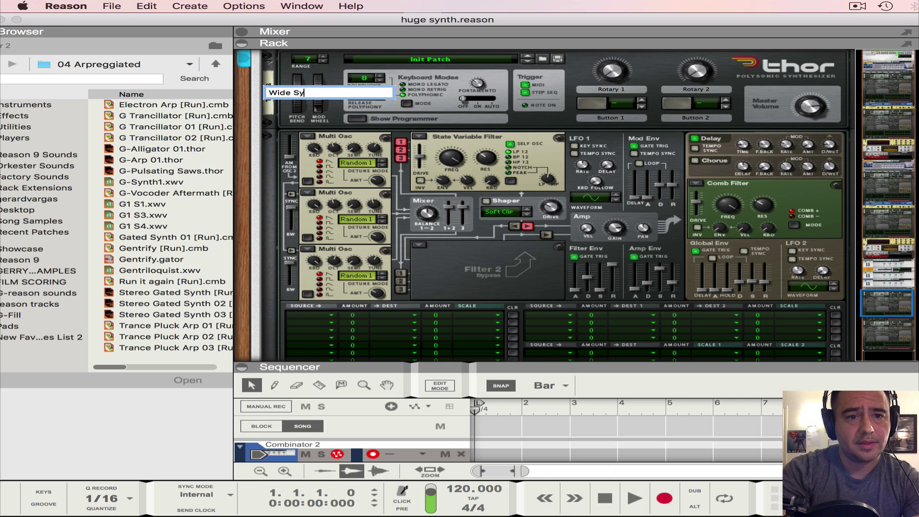
type("nth")
key("Return")
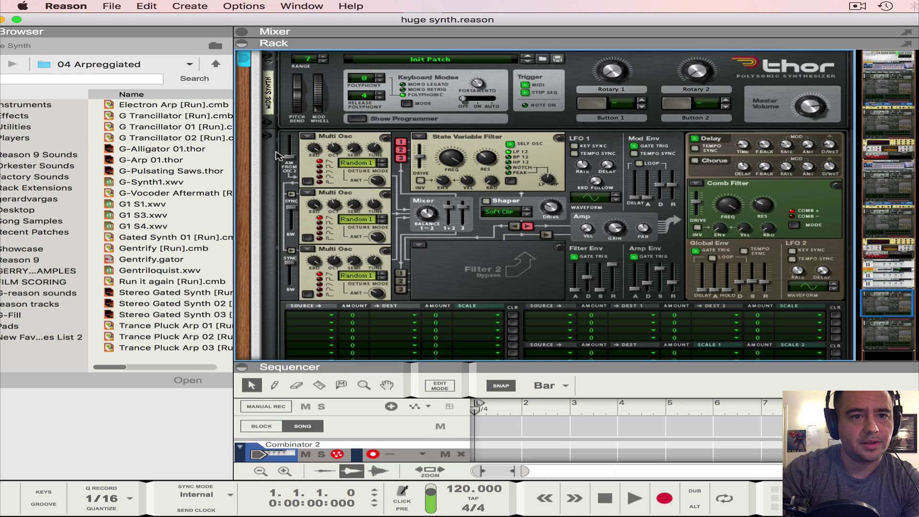
Rename the original Thor as Center Synth.
scroll(276, 155, "down", 3)
scroll(276, 155, "down", 2)
double_click(270, 258)
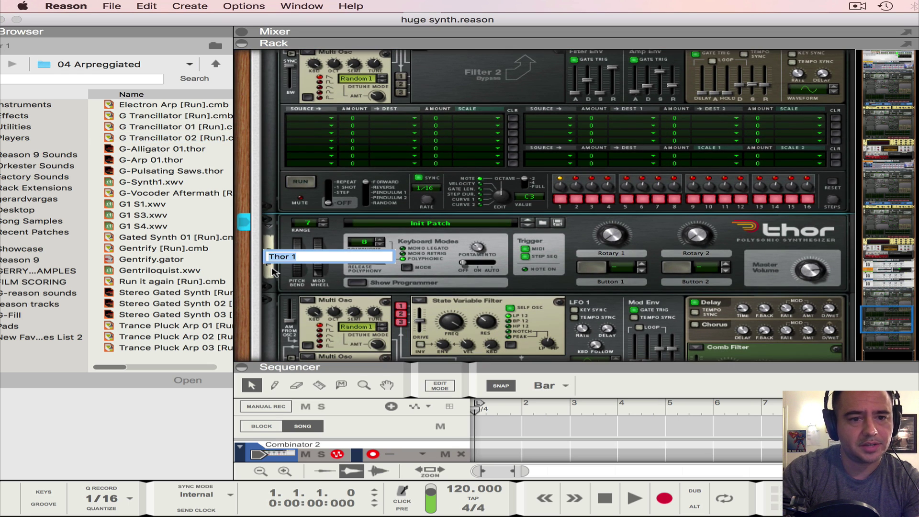
type("Center Synth")
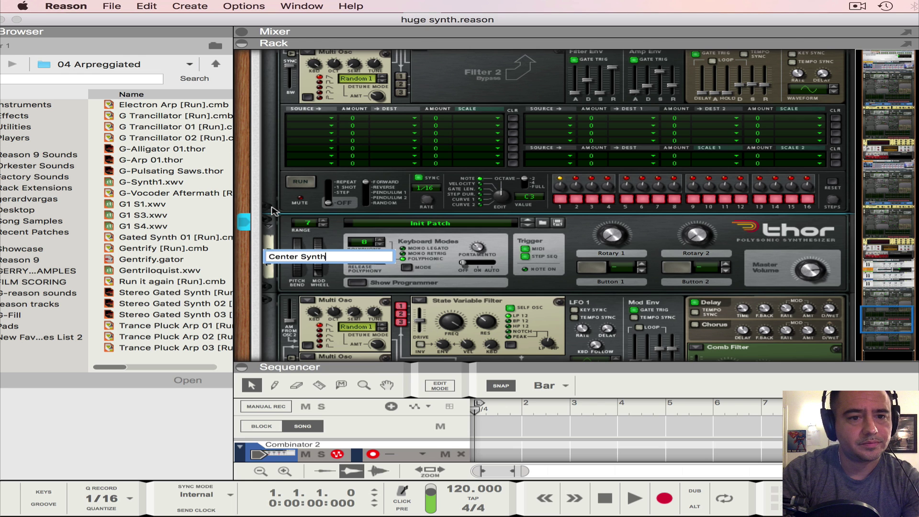
key("Return")
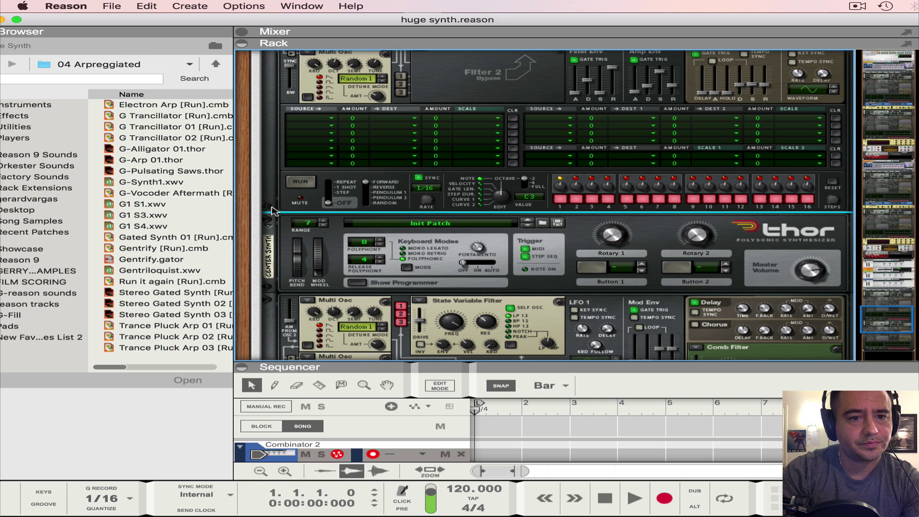
Change the Wide Synth's Filter 3 to a Low Pass Ladder filter and adjust its envelope amount.
scroll(274, 211, "up", 2)
scroll(274, 211, "up", 4)
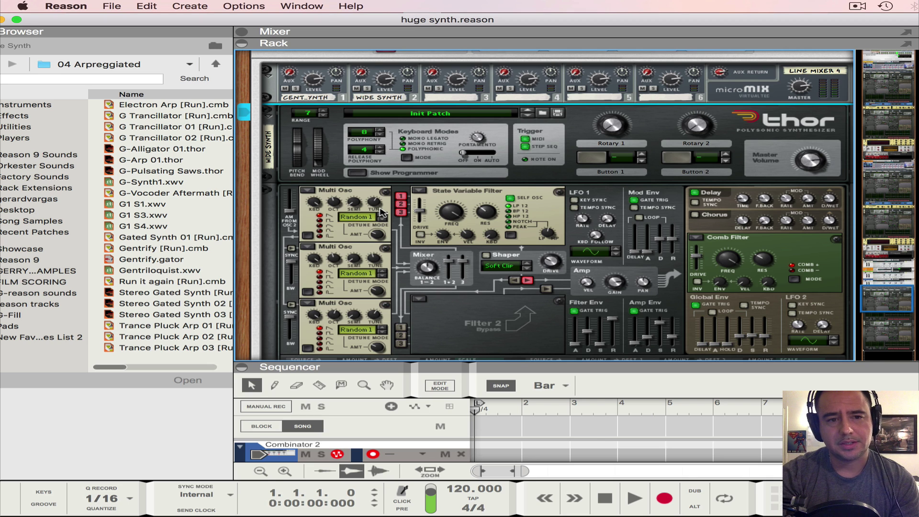
mouse_move(381, 212)
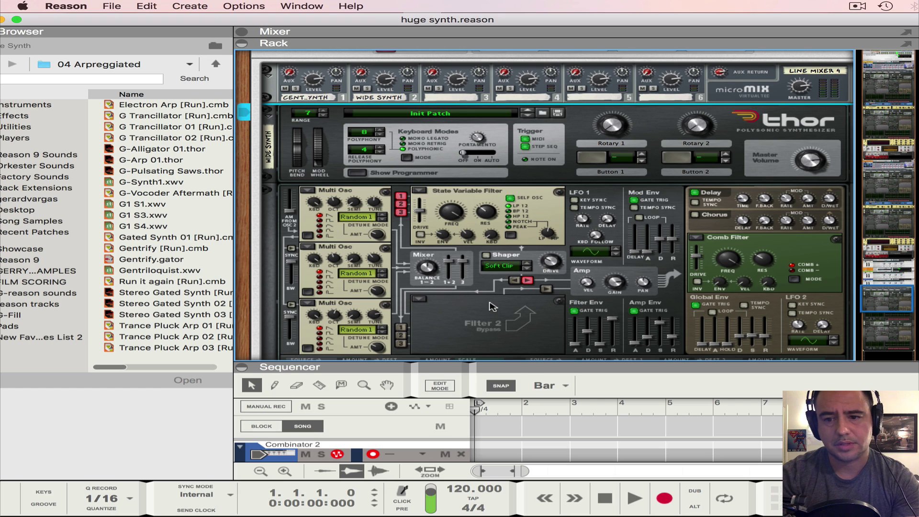
left_click(701, 238)
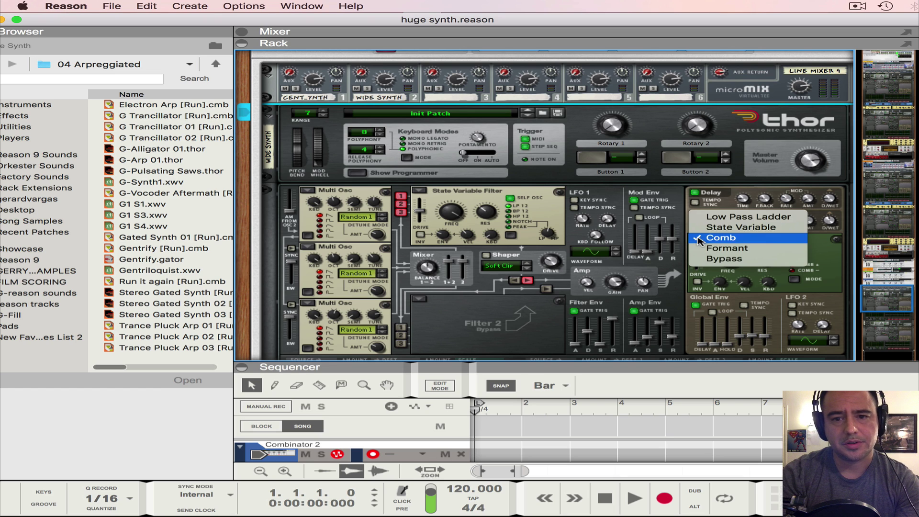
left_click(724, 217)
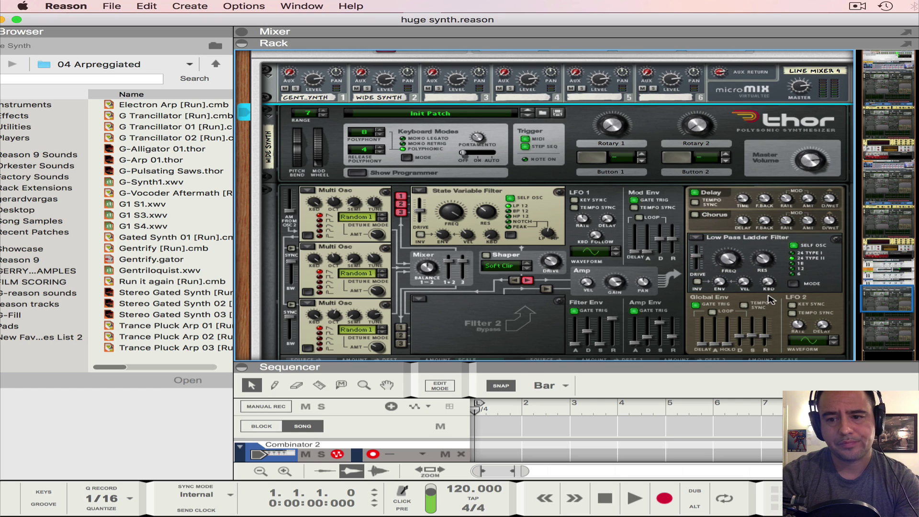
mouse_move(763, 260)
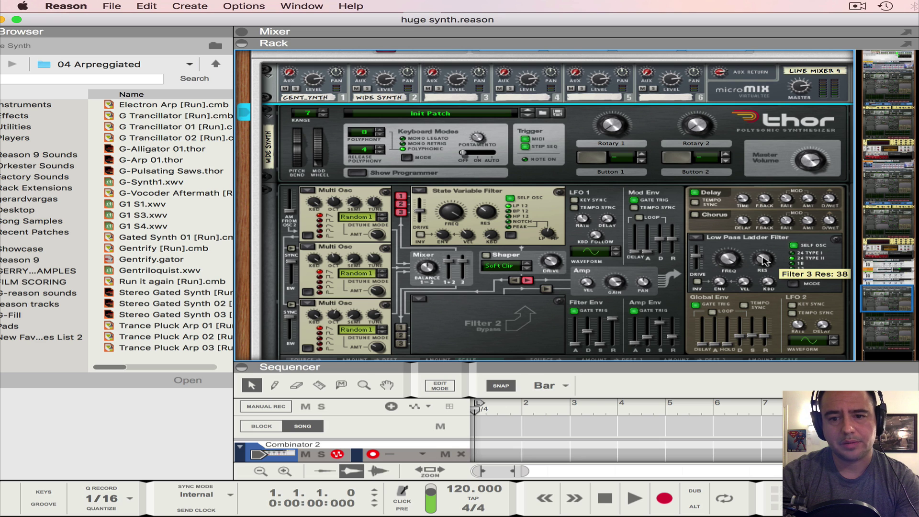
mouse_move(751, 284)
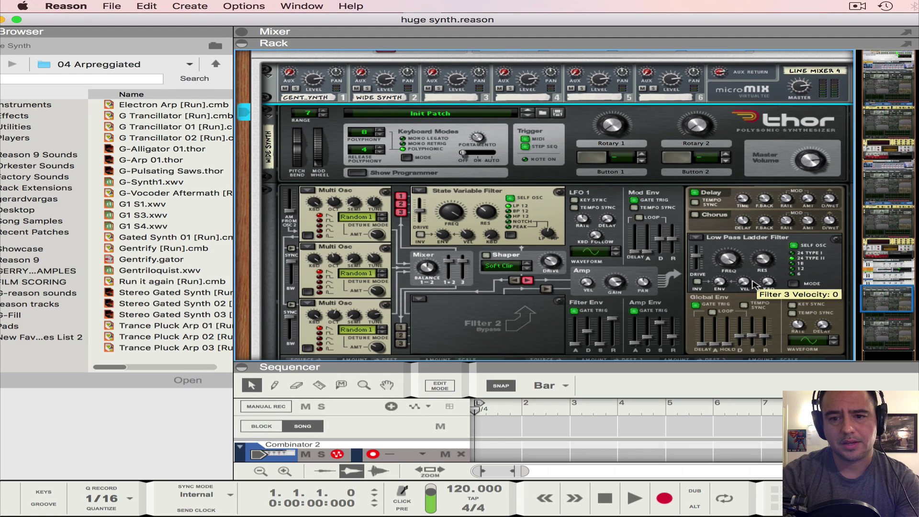
mouse_move(723, 285)
left_click_drag(726, 286, 750, 272)
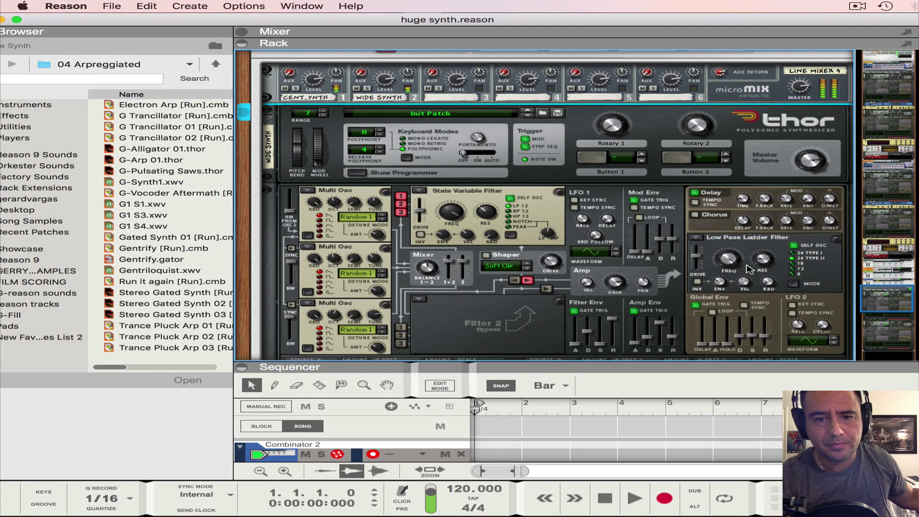
Add an MClass Equalizer effect after the Wide Synth Thor.
right_click(773, 179)
mouse_move(809, 293)
mouse_move(801, 275)
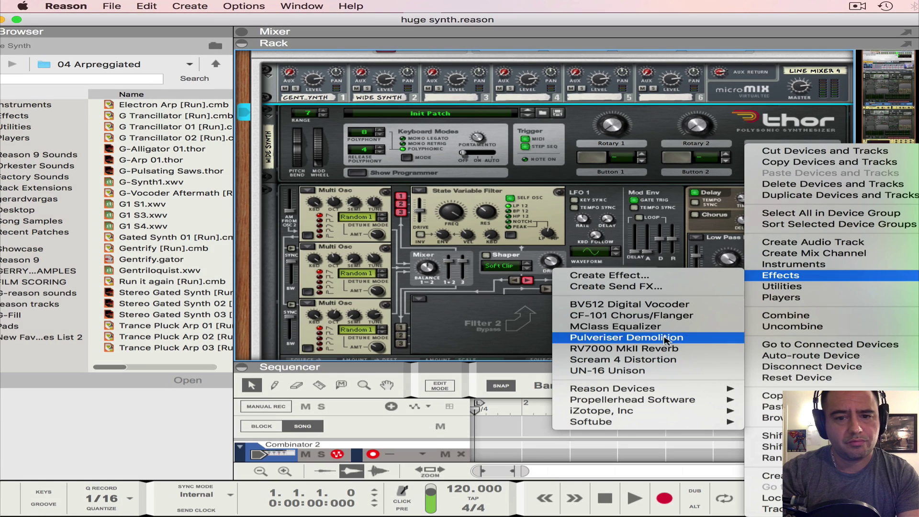
left_click(668, 327)
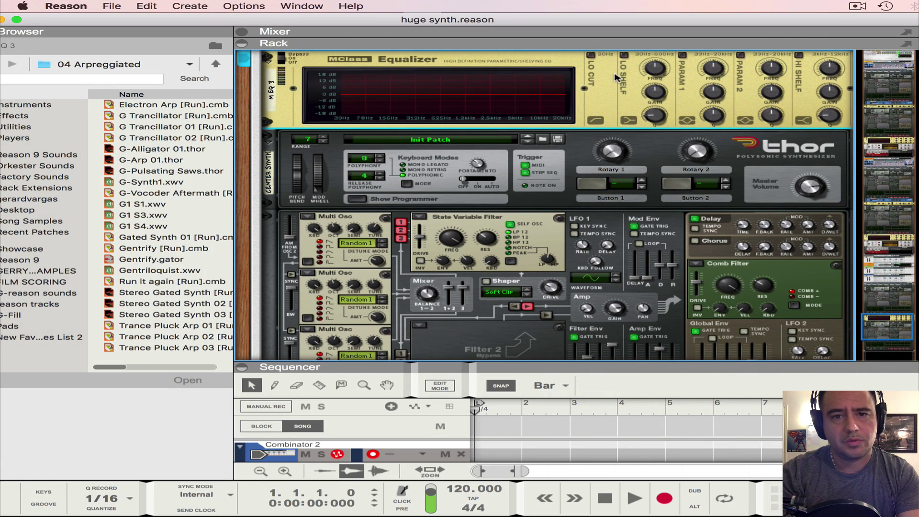
Enable the Equalizer's Lo Cut and Lo Shelf bands, with the Lo Shelf gain at 1.7 dB.
left_click(590, 55)
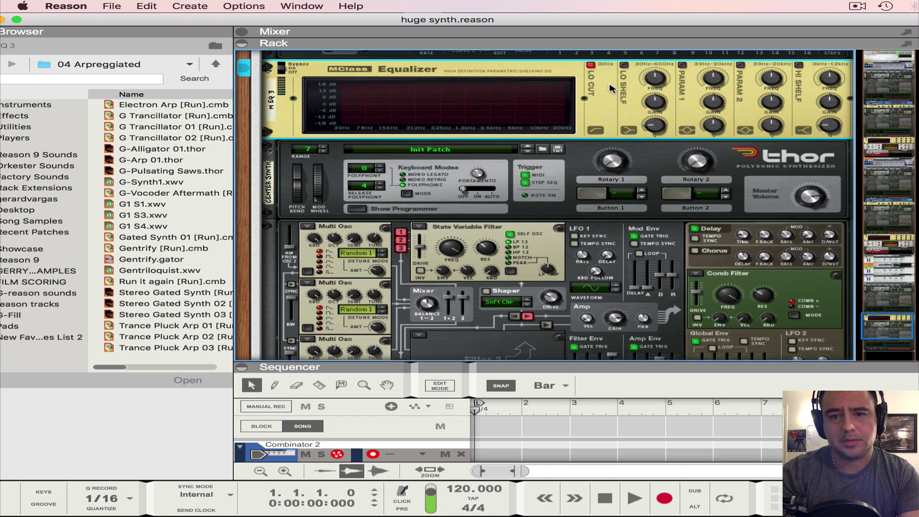
left_click(624, 64)
scroll(657, 104, "up", 3)
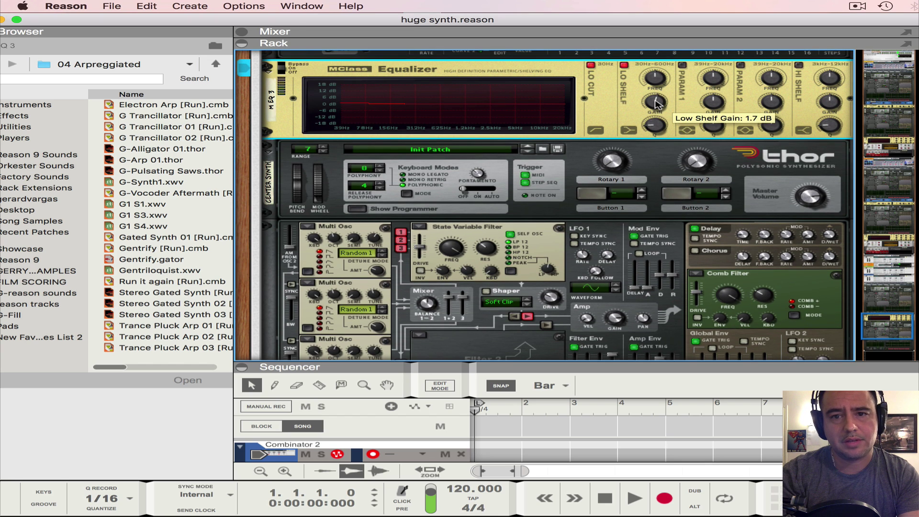
Enable the Equalizer's Param 1 band, lower its frequency, cut its gain and set its Q to 3.3.
left_click(682, 65)
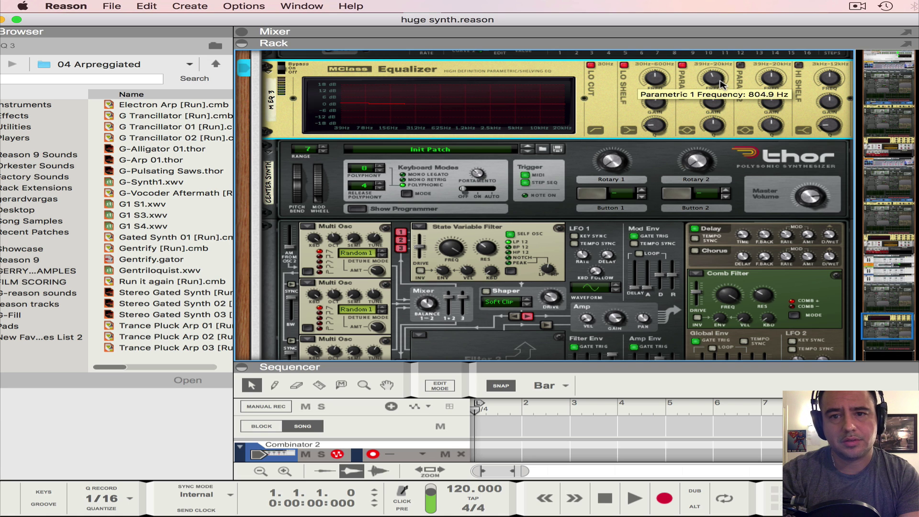
left_click_drag(722, 83, 723, 88)
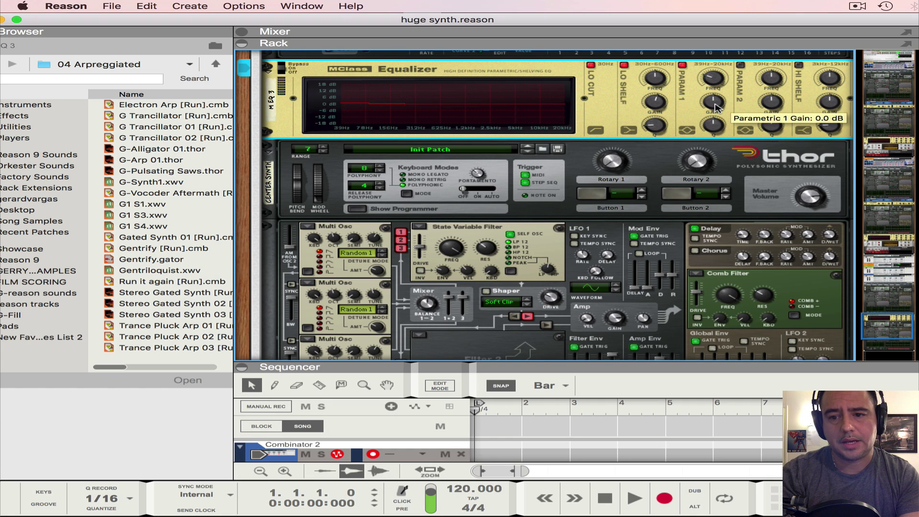
left_click_drag(717, 108, 722, 134)
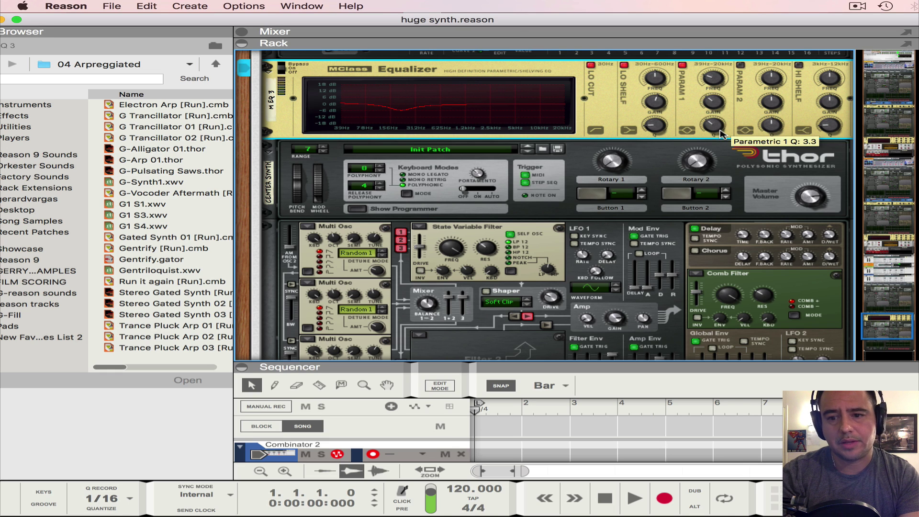
Enable Param 2 as a wide, gentle boost at a higher frequency, and enable the Hi Shelf with slightly raised gain.
left_click(740, 64)
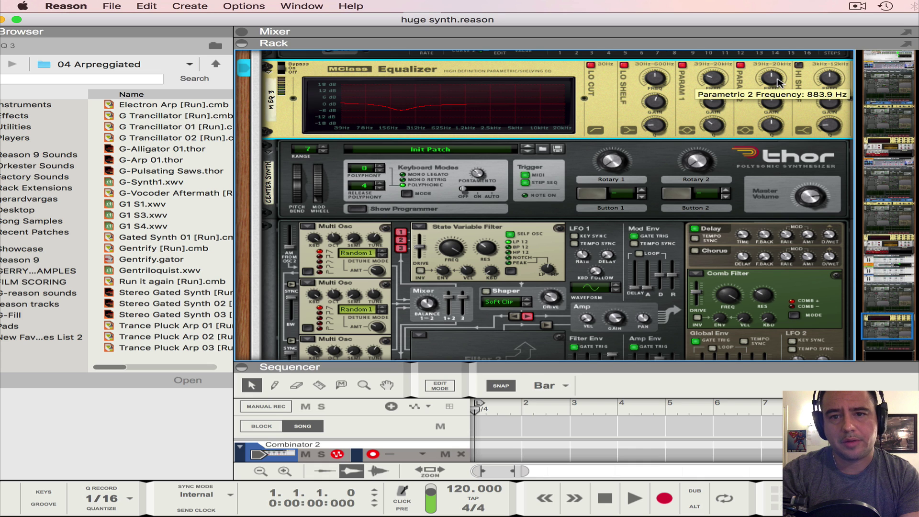
scroll(779, 83, "up", 6)
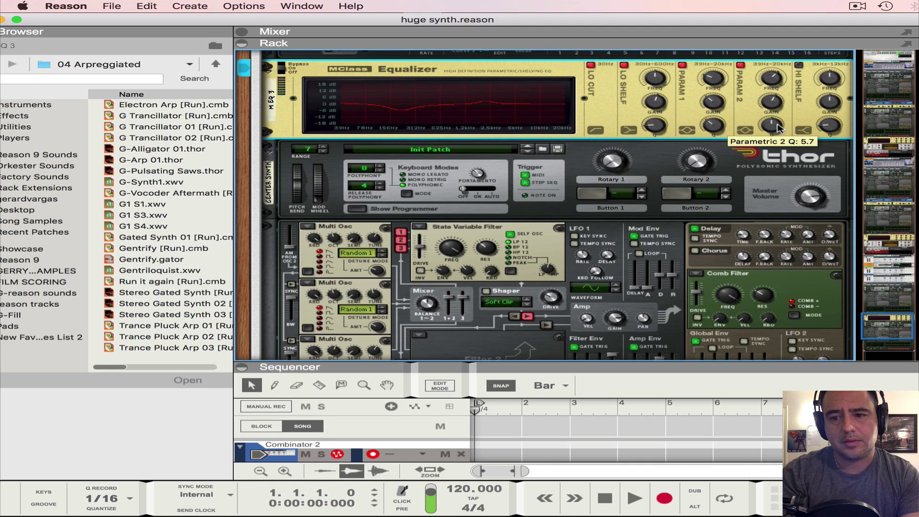
left_click_drag(778, 126, 775, 139)
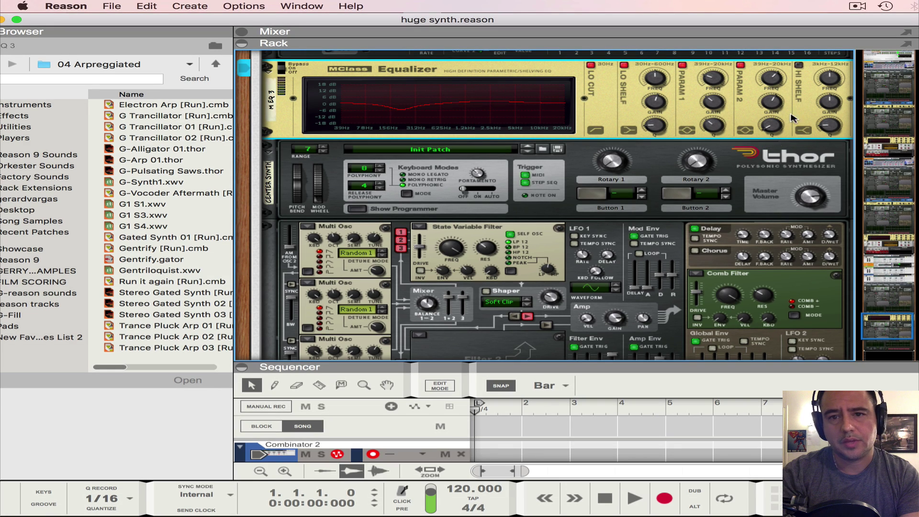
left_click(798, 65)
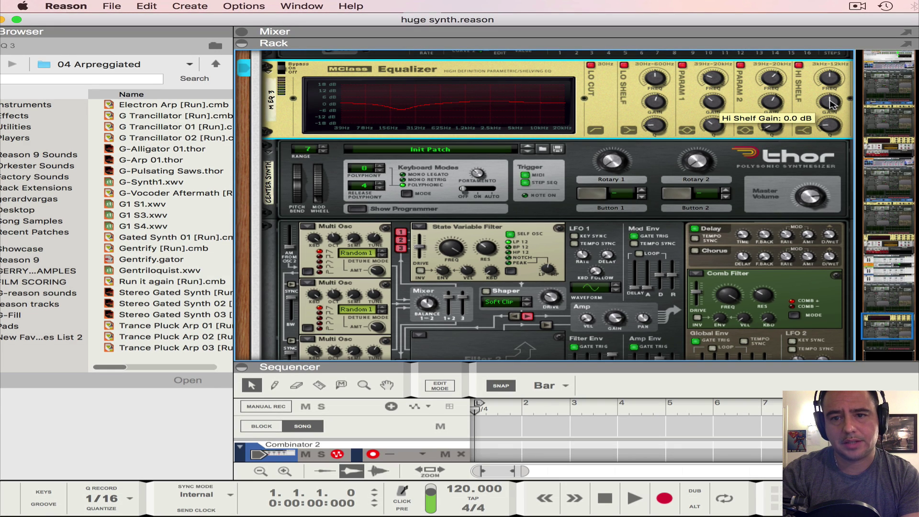
left_click_drag(831, 105, 832, 101)
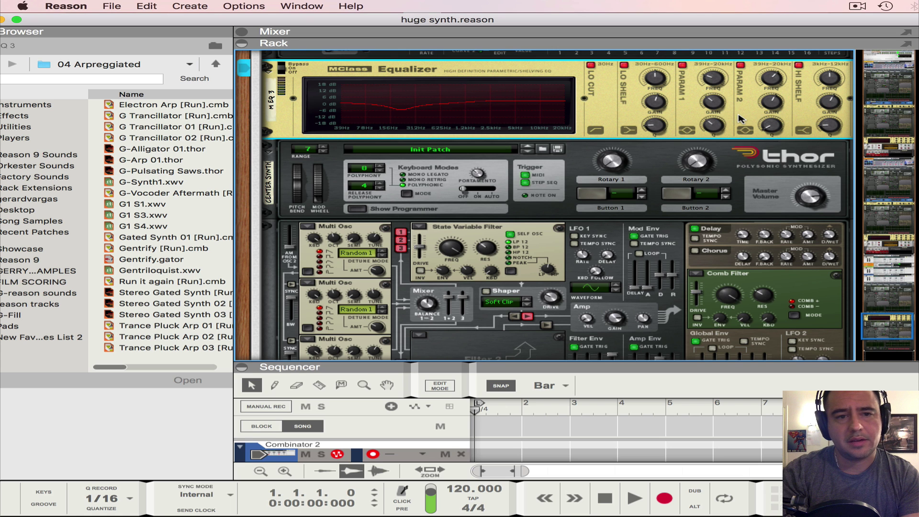
Add a BV512 Digital Vocoder after the MClass Equalizer in the Wide Synth chain.
scroll(741, 119, "up", 3)
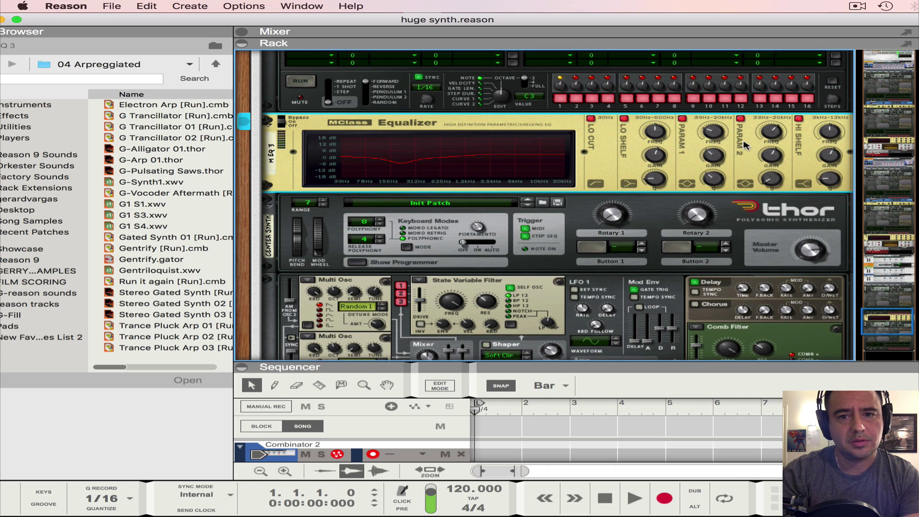
right_click(742, 142)
left_click(455, 223)
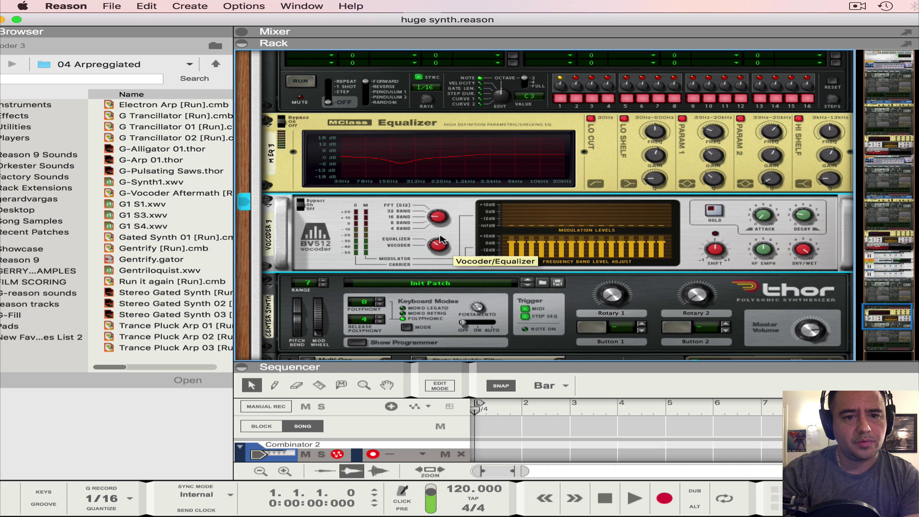
Set the BV512 vocoder to 4 bands and add a PH-90 Phaser after it.
left_click_drag(440, 226, 440, 234)
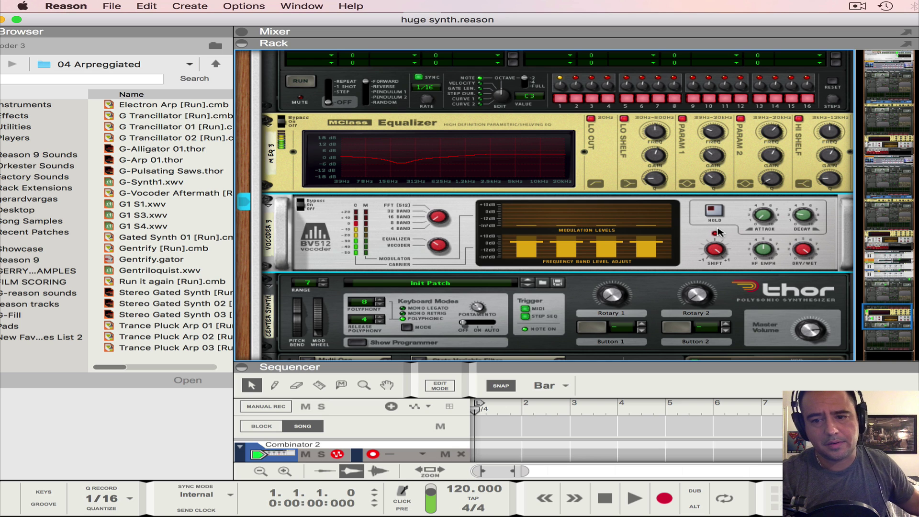
scroll(718, 265, "down", 2)
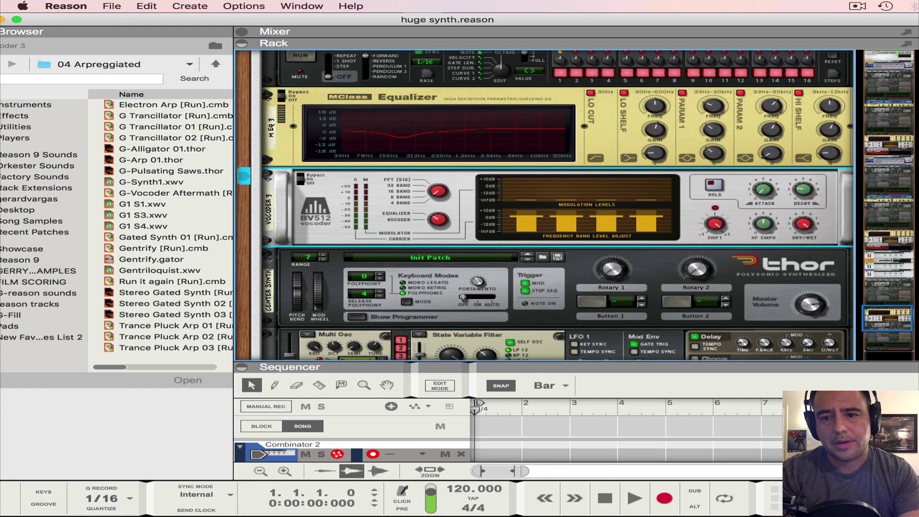
right_click(727, 207)
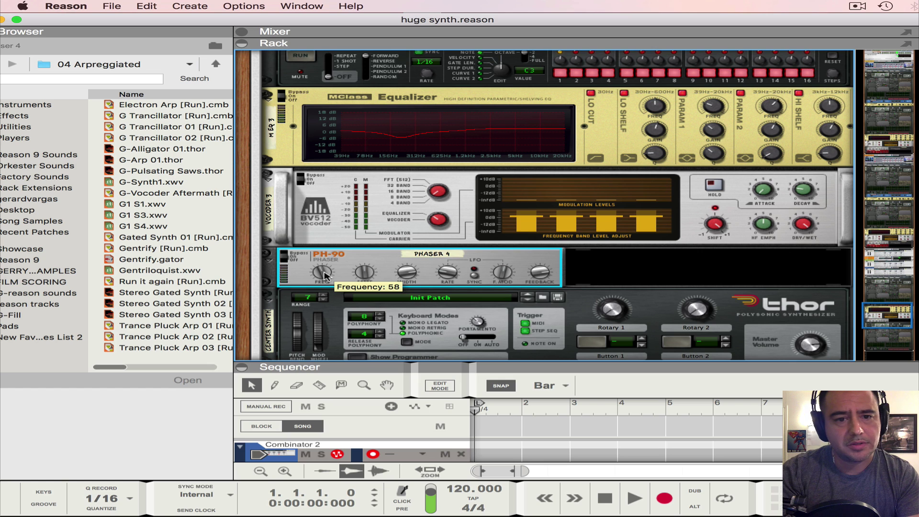
Adjust the PH-90 Phaser's frequency and split.
left_click_drag(324, 273, 325, 262)
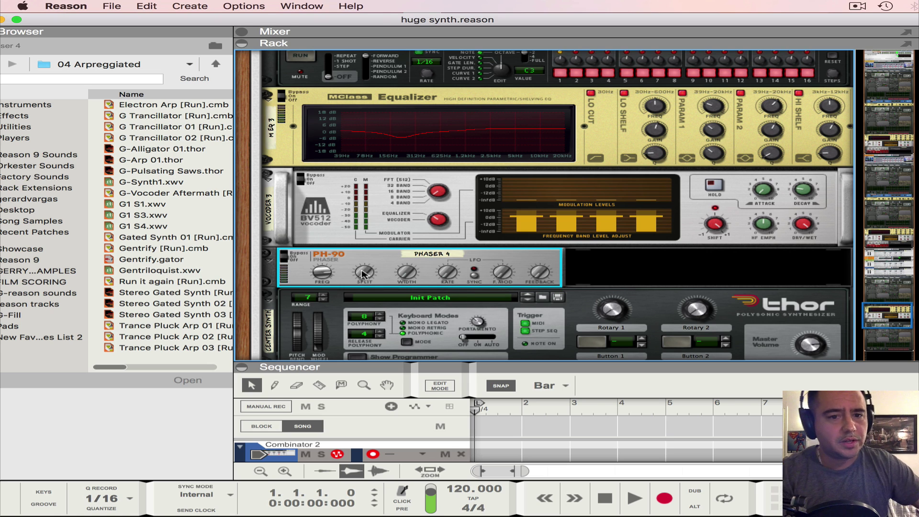
mouse_move(365, 274)
left_mouse_down()
mouse_move(374, 251)
mouse_move(371, 278)
left_mouse_up()
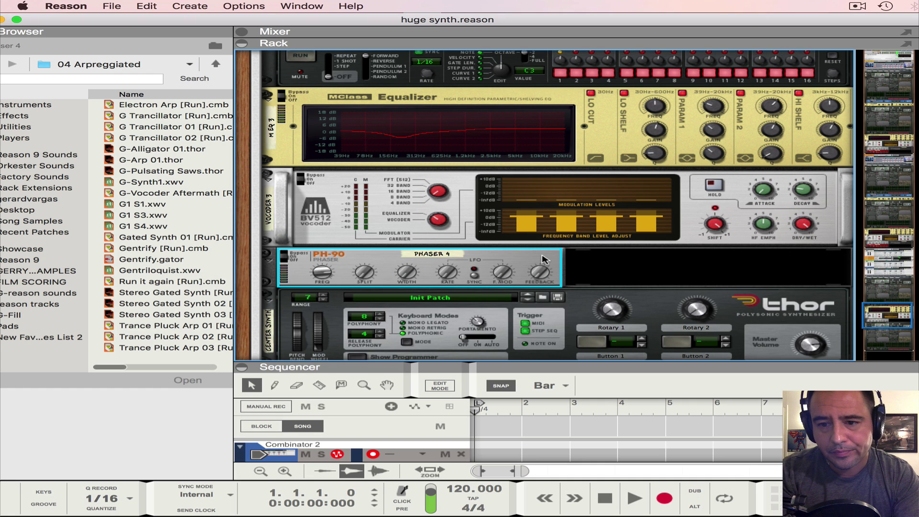
Add a Spider Audio Merger & Splitter after the PH-90 Phaser.
scroll(544, 259, "down", 2)
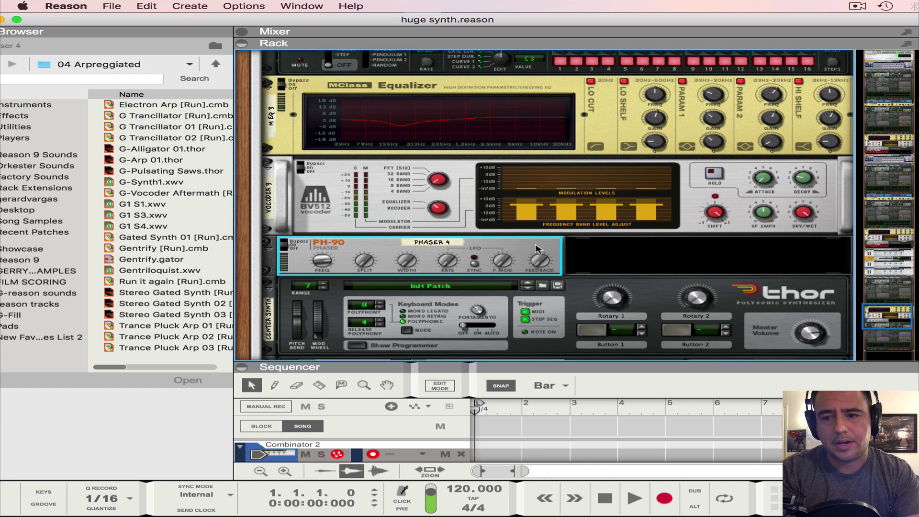
scroll(537, 248, "up", 15)
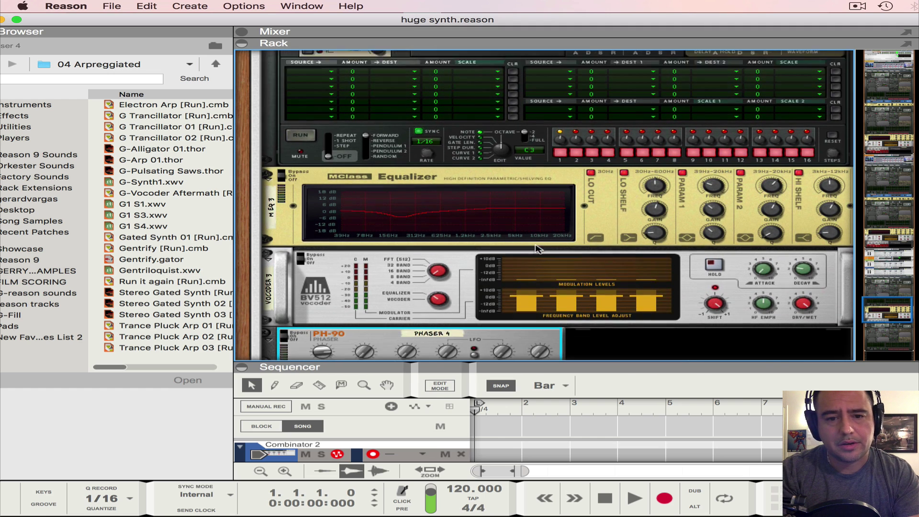
scroll(537, 247, "down", 6)
right_click(528, 306)
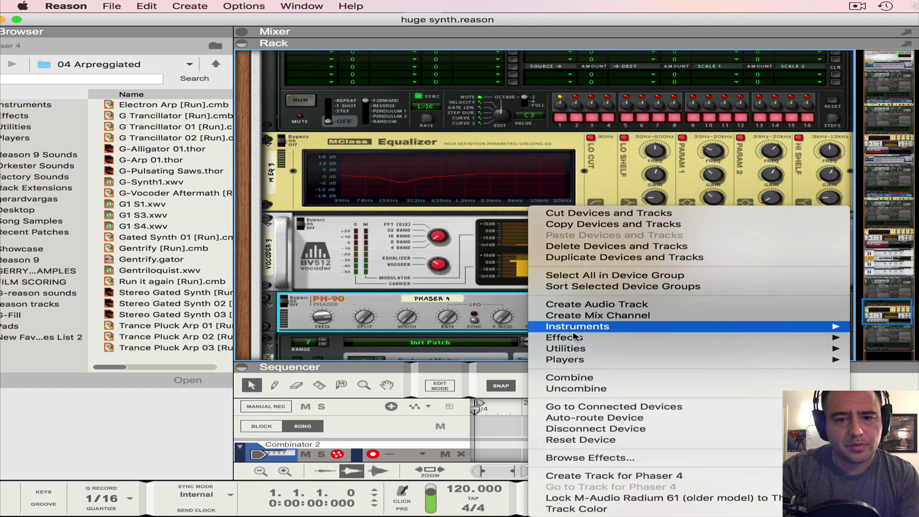
mouse_move(574, 337)
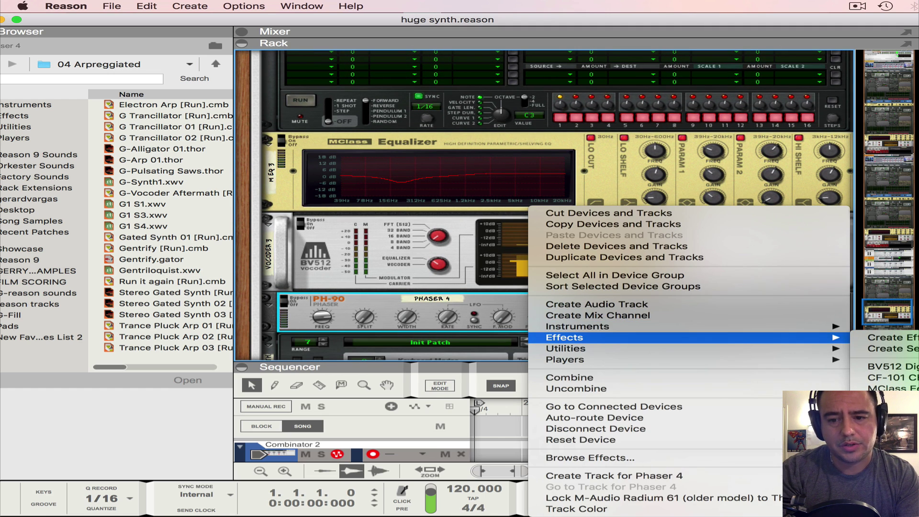
left_click(709, 508)
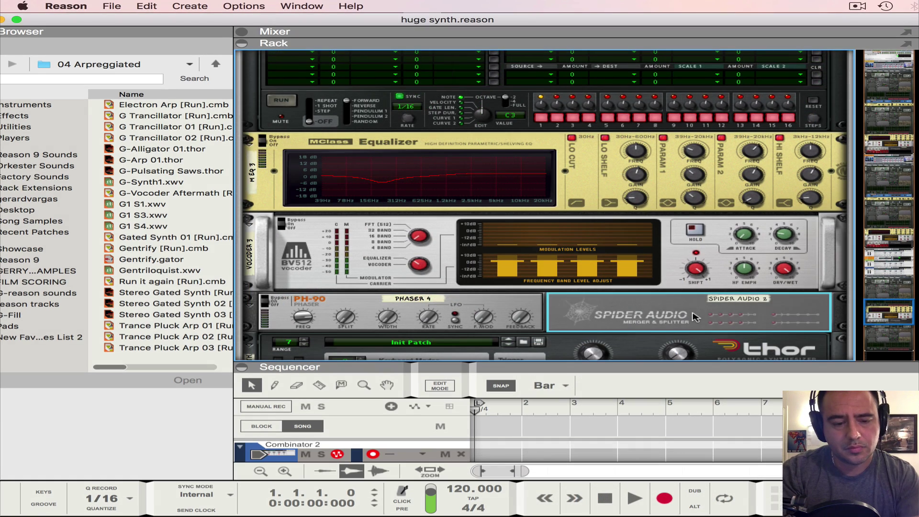
Flip the rack around and reroute the phaser's stereo output into the Spider Audio's split input.
key("Tab")
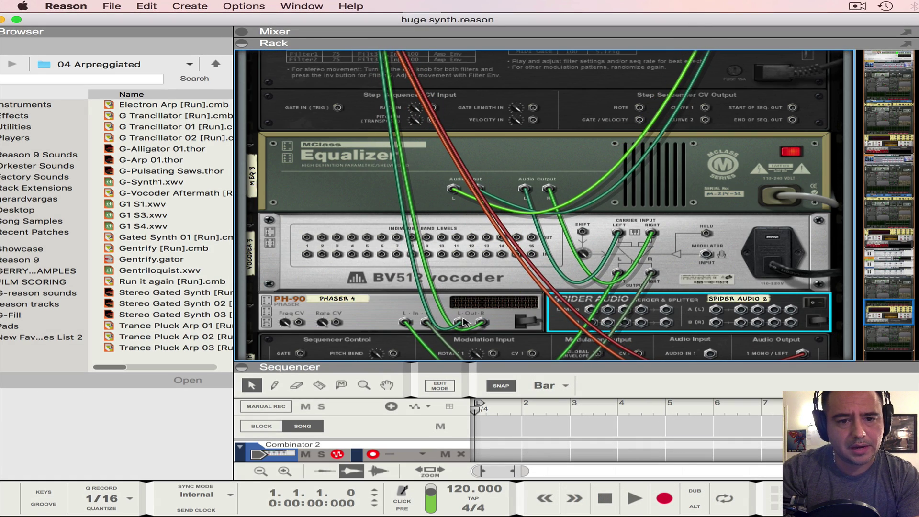
scroll(464, 322, "down", 1)
left_click_drag(471, 302, 728, 289)
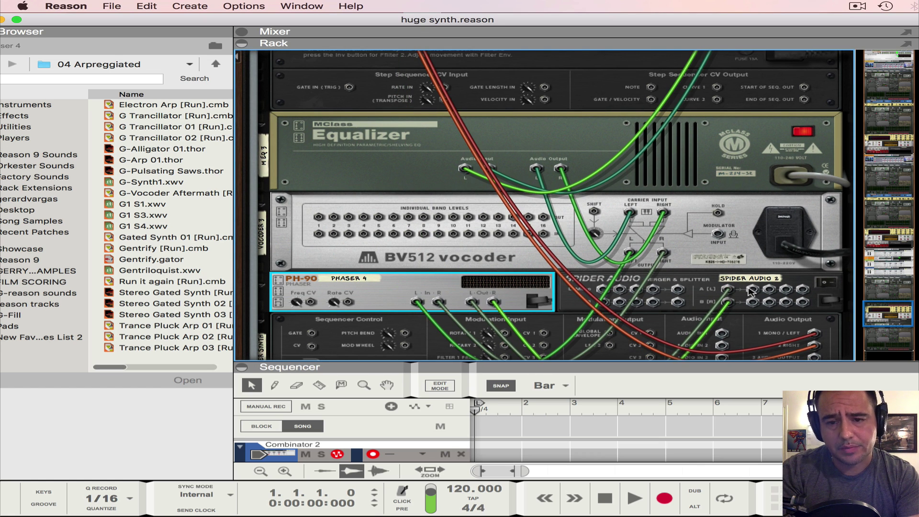
Add a DDL-1 Digital Delay Line after the Spider Audio.
right_click(737, 284)
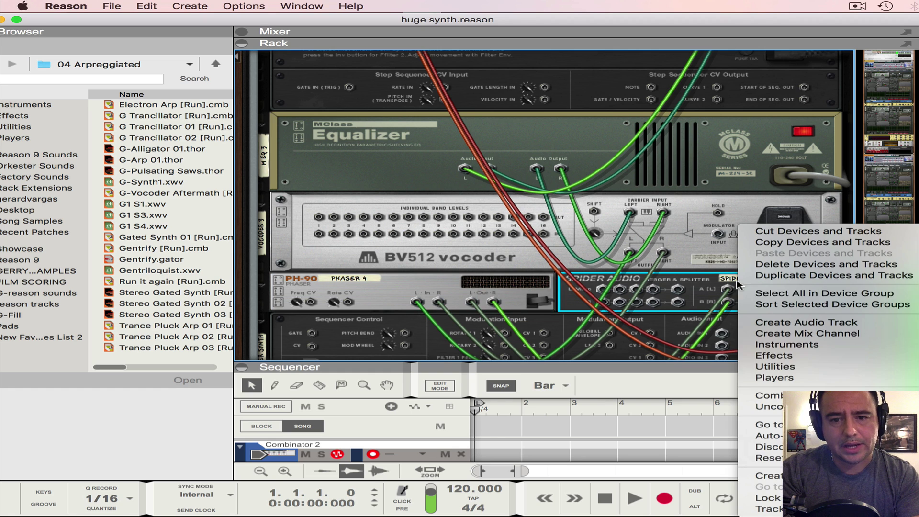
mouse_move(803, 367)
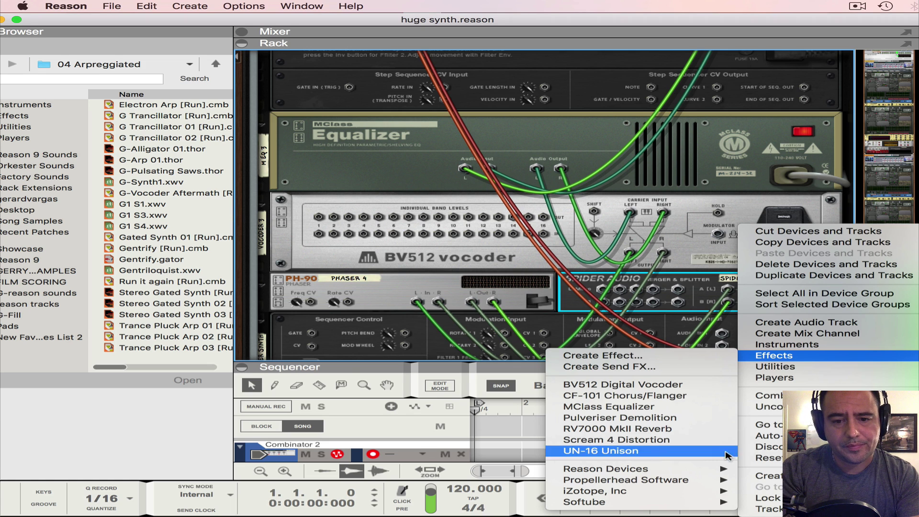
mouse_move(716, 468)
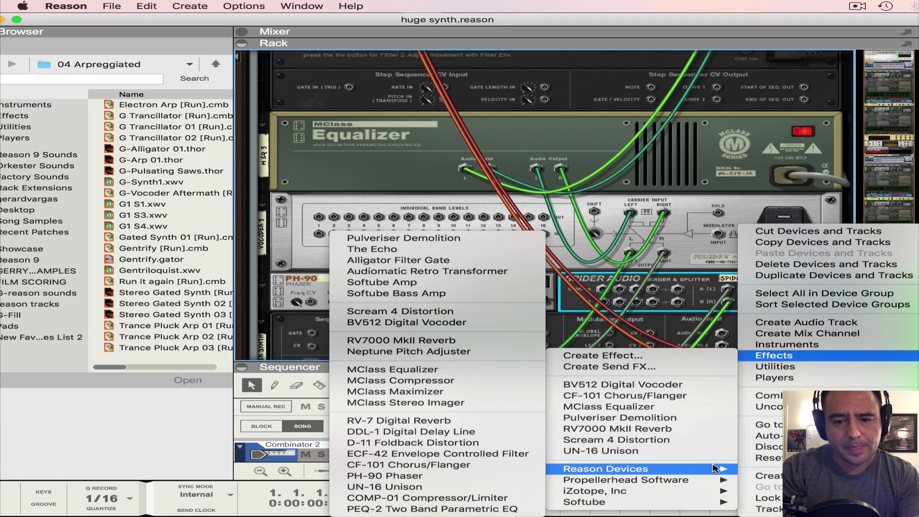
left_click(509, 433)
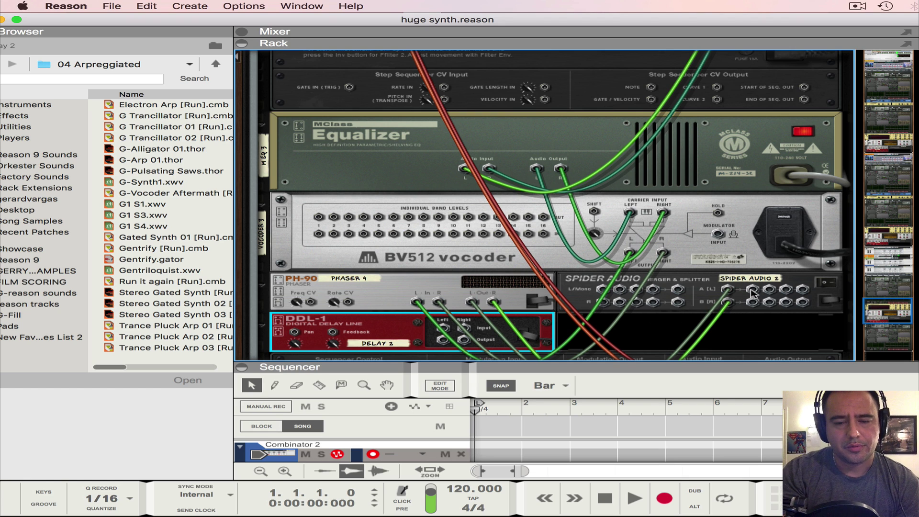
Wire the Spider Audio's first split output into the DDL-1 and the delay's output into mixer channel 2.
left_click_drag(753, 293, 364, 165)
left_click(444, 342)
scroll(448, 261, "down", 10)
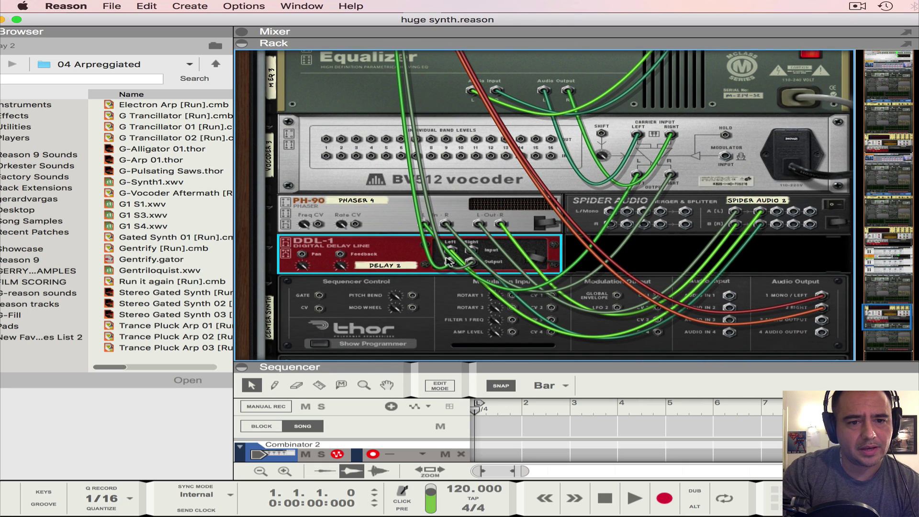
Rename the DDL-1 delay as "Left Synth".
double_click(387, 265)
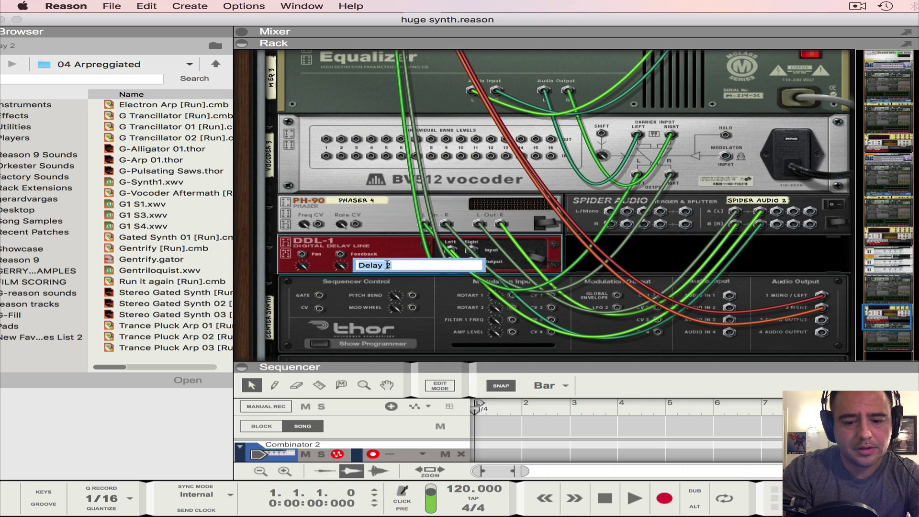
type("Left Synth")
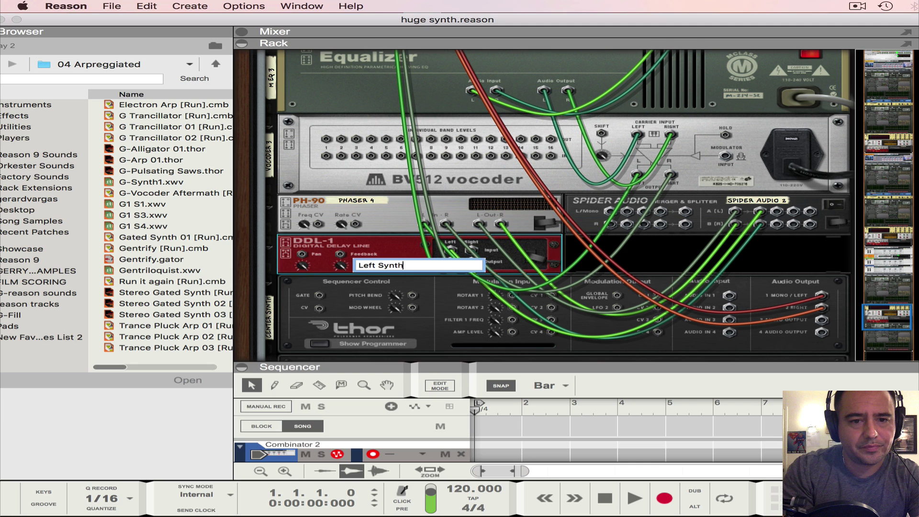
key("Return")
Connect the Spider Audio's second split output to mixer channel 3 and rename the Spider Audio as "Right Synth".
left_click_drag(761, 224, 444, 140)
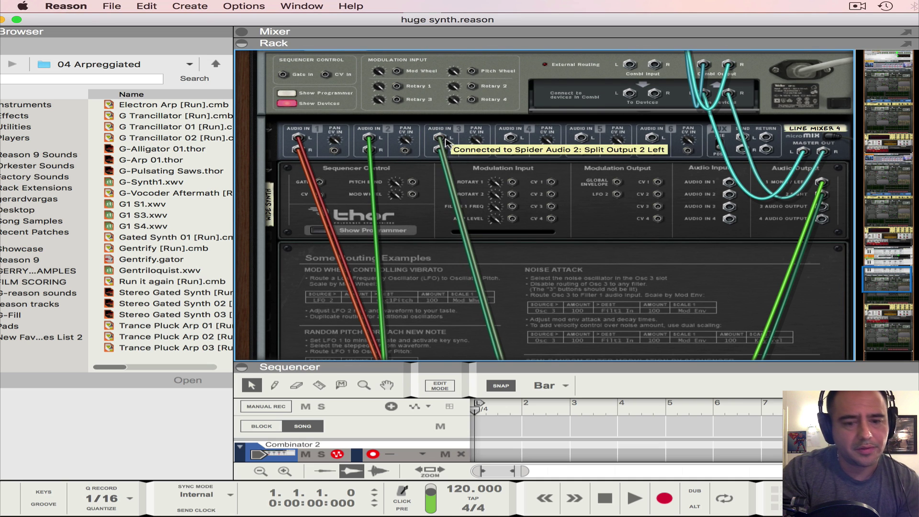
scroll(670, 336, "down", 10)
scroll(670, 337, "down", 5)
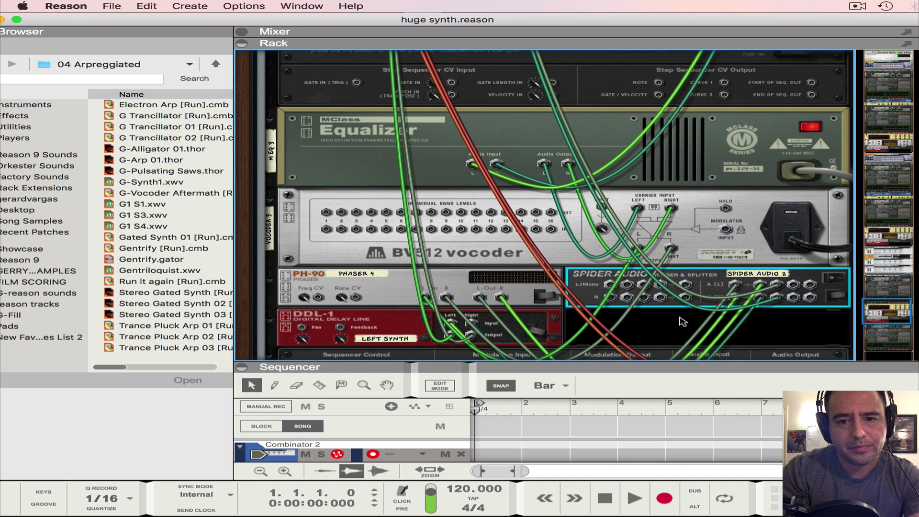
left_click(737, 273)
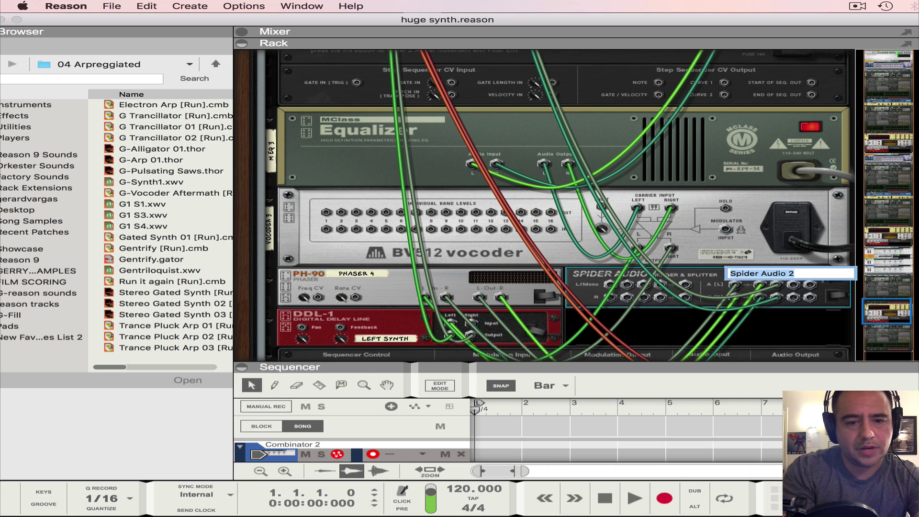
type("Right Synth")
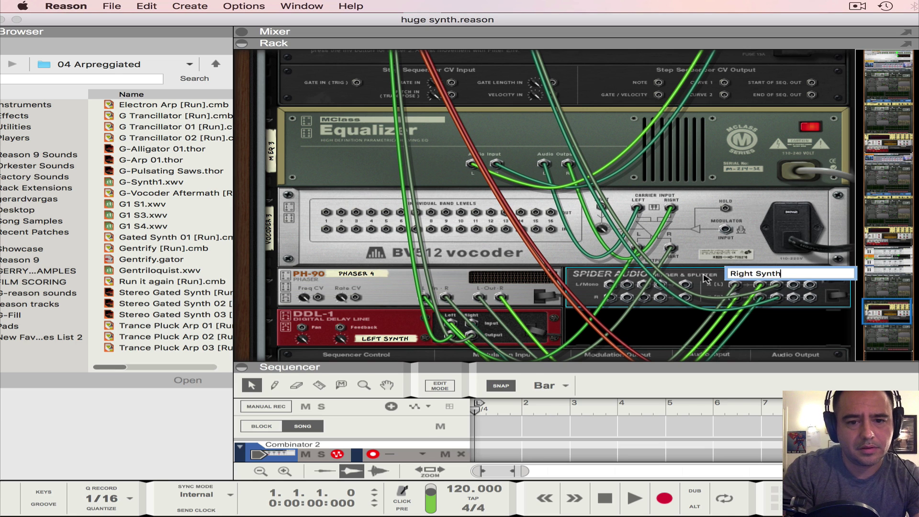
Extend the DDL-1's name to "Left Synth (delayed)".
left_click(404, 340)
left_click(405, 339)
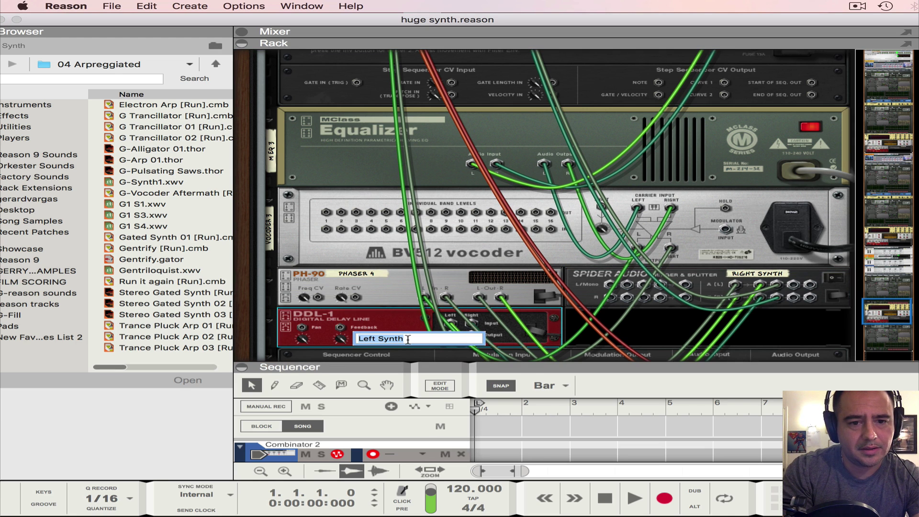
left_click(407, 338)
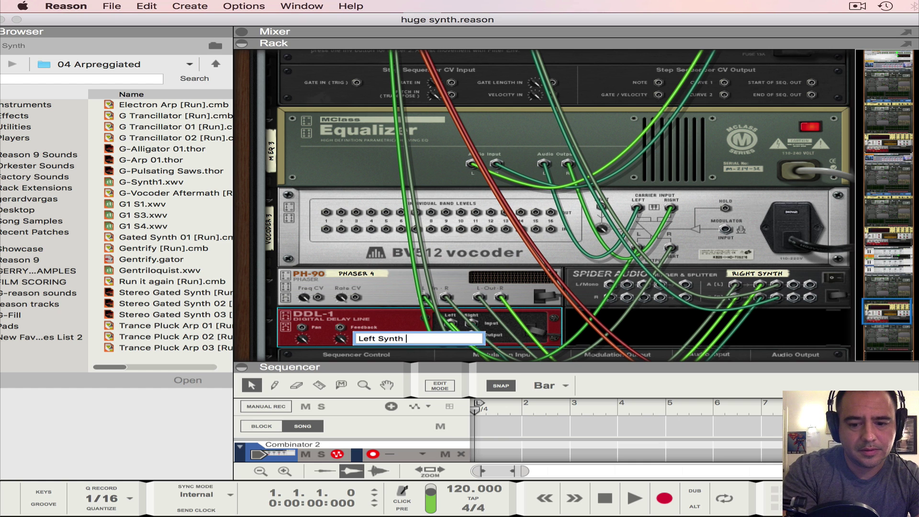
type("(delayed")
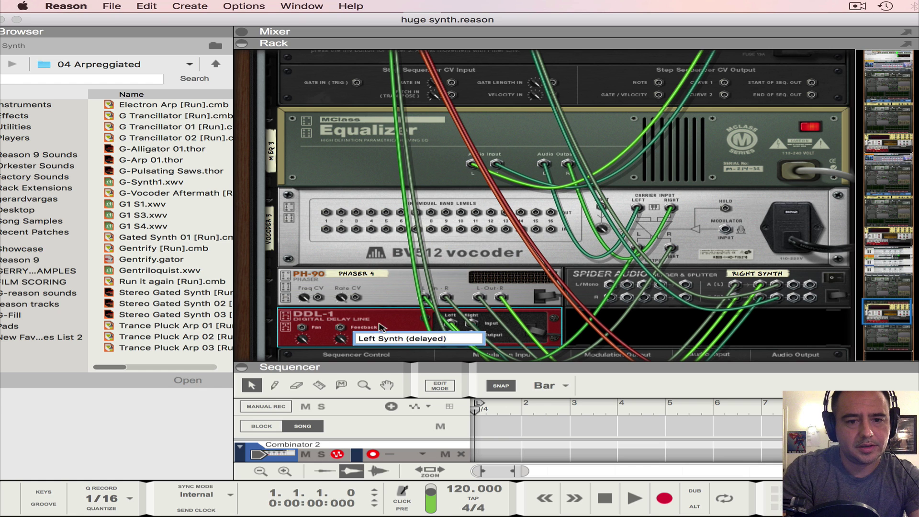
left_click(393, 325)
Return to the rack's front, switch the DDL-1 to milliseconds with a delay of 41 ms, and turn down its feedback.
key("Tab")
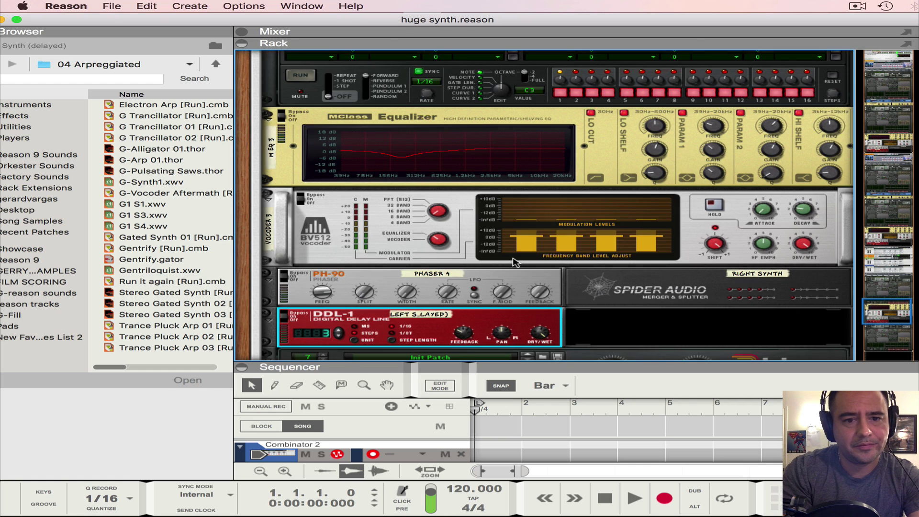
scroll(513, 262, "up", 3)
scroll(430, 273, "down", 4)
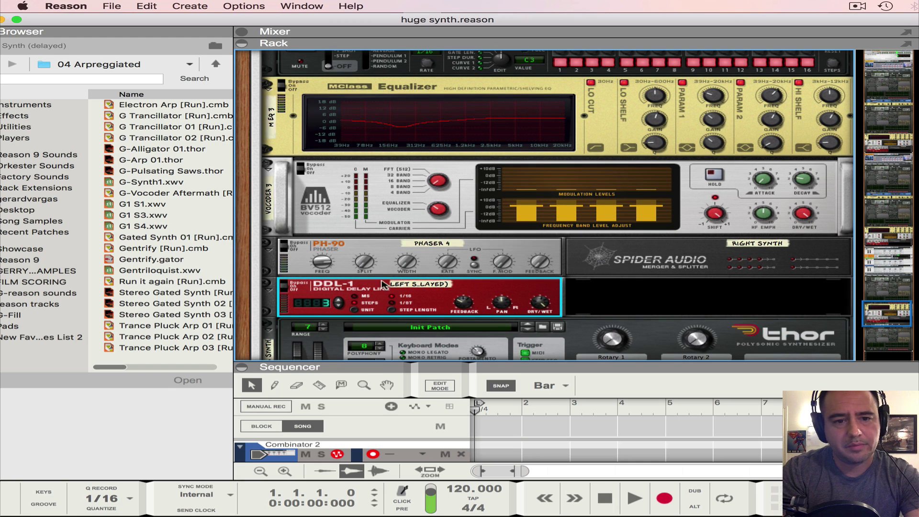
left_click(358, 297)
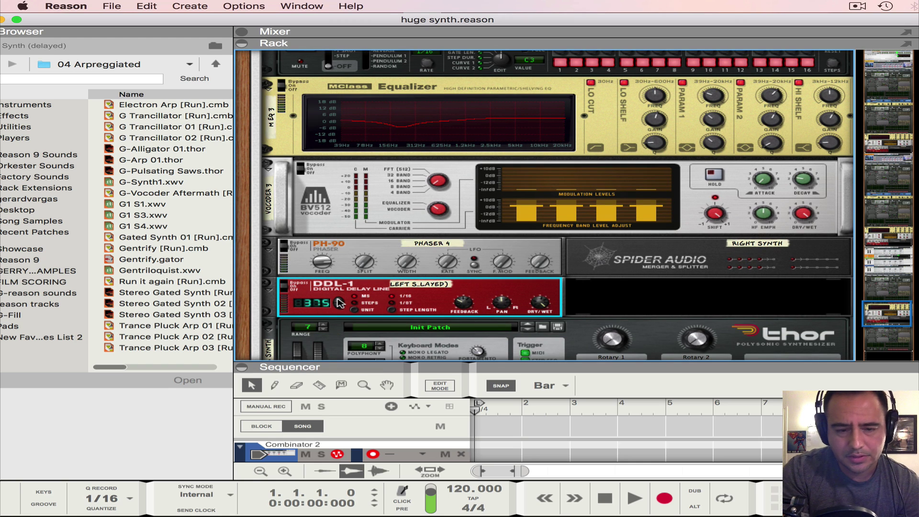
mouse_move(335, 303)
left_mouse_down()
mouse_move(334, 338)
mouse_move(323, 300)
mouse_move(339, 309)
left_mouse_up()
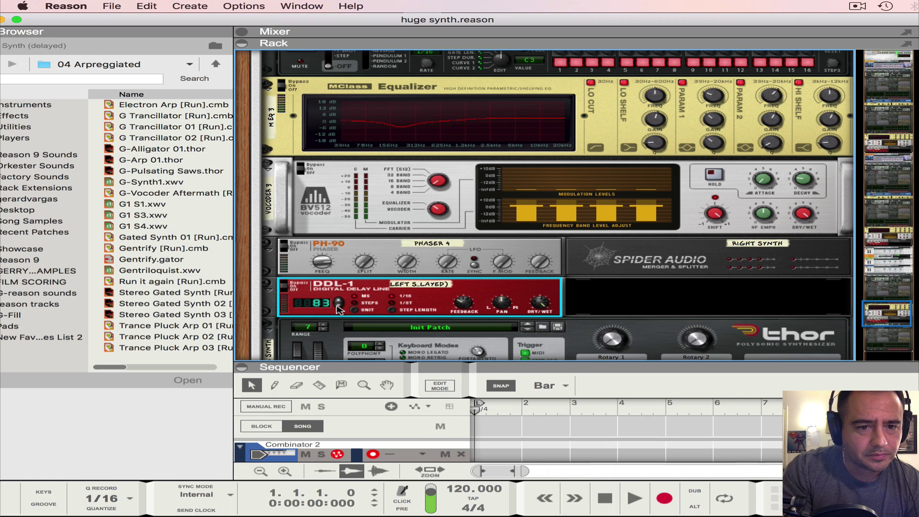
left_click(338, 309)
mouse_move(472, 306)
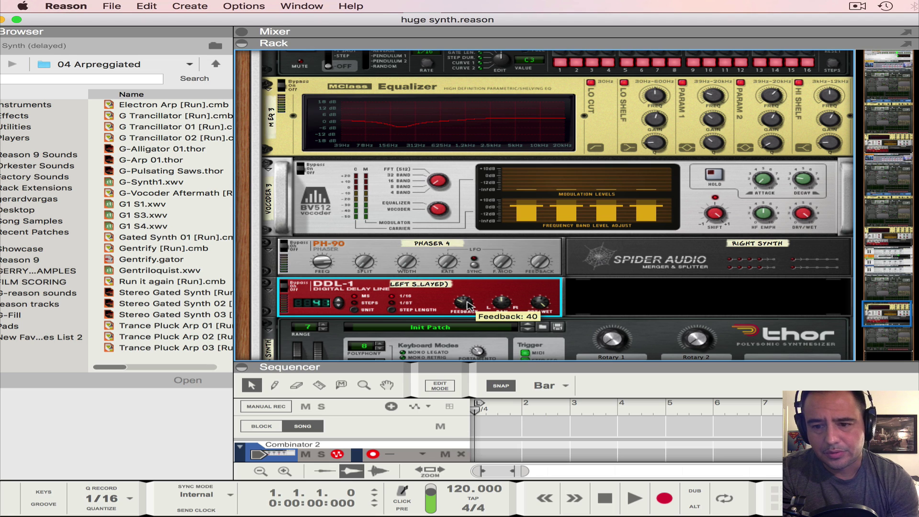
left_click_drag(468, 306, 472, 326)
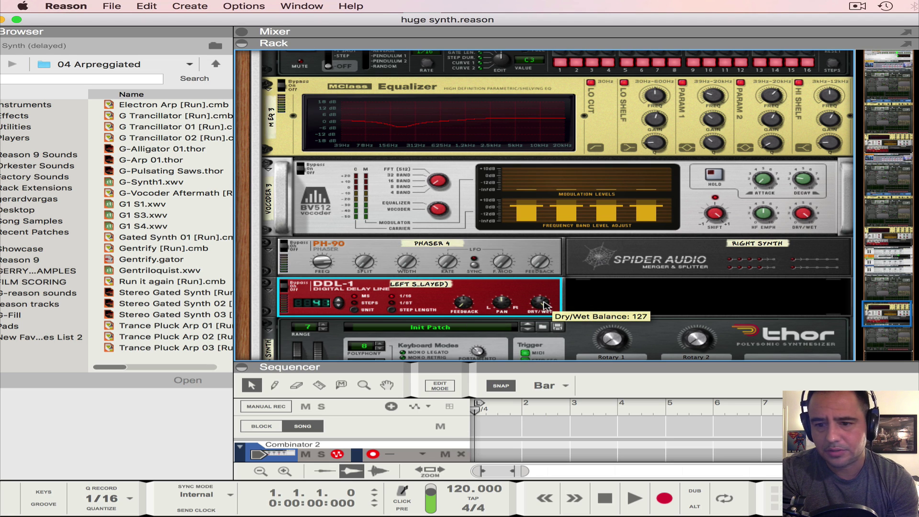
Select the line mixer and look over the Wide Synth's equalizer, vocoder, phaser, splitter and delay chain.
scroll(550, 240, "up", 10)
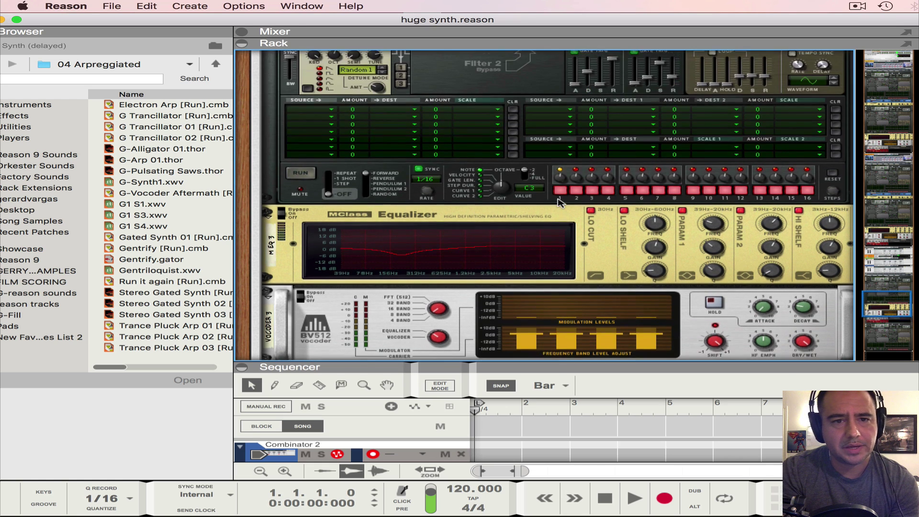
scroll(560, 203, "up", 1)
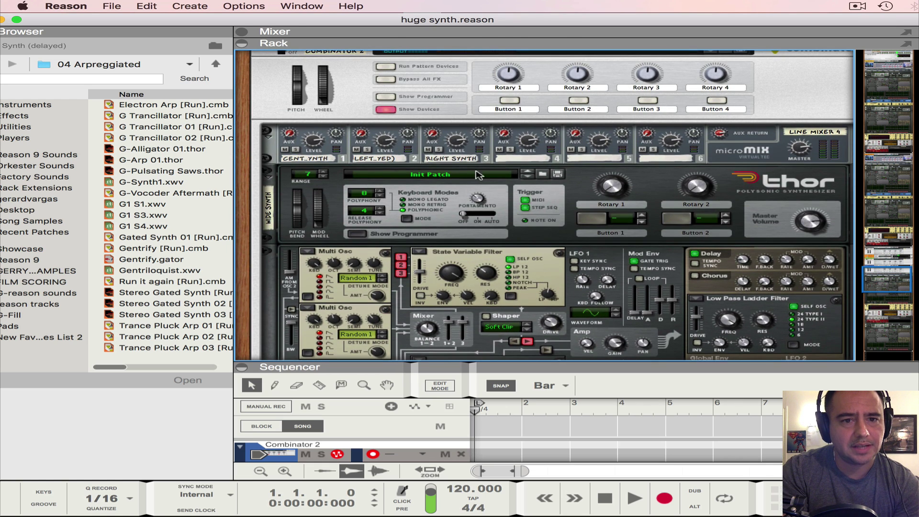
left_click(402, 139)
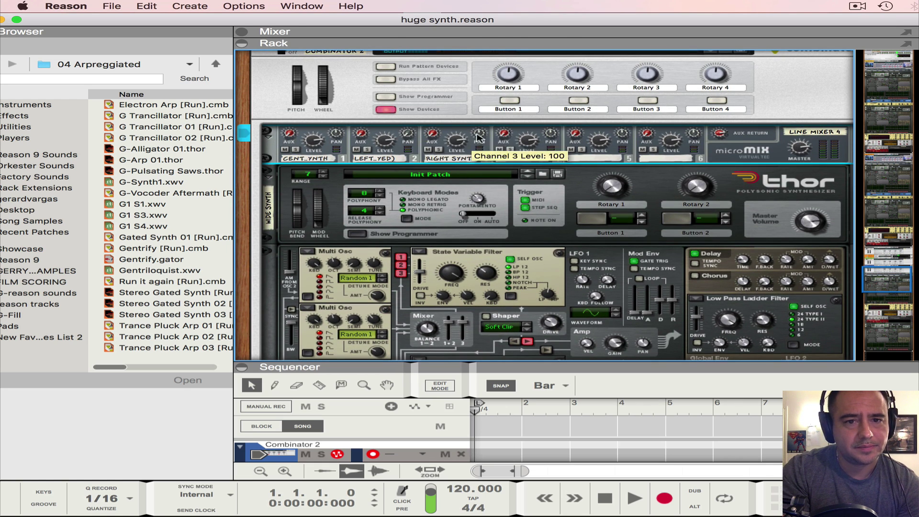
scroll(466, 177, "down", 9)
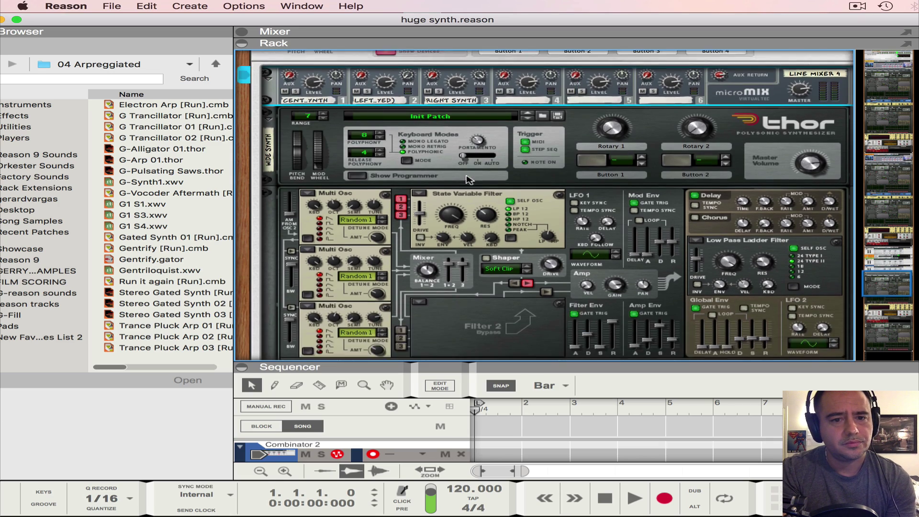
scroll(468, 179, "down", 12)
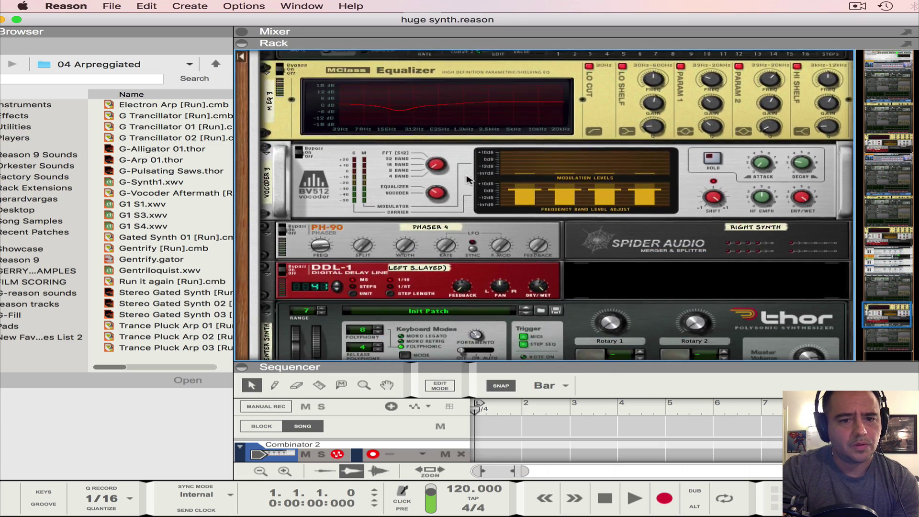
scroll(468, 180, "up", 15)
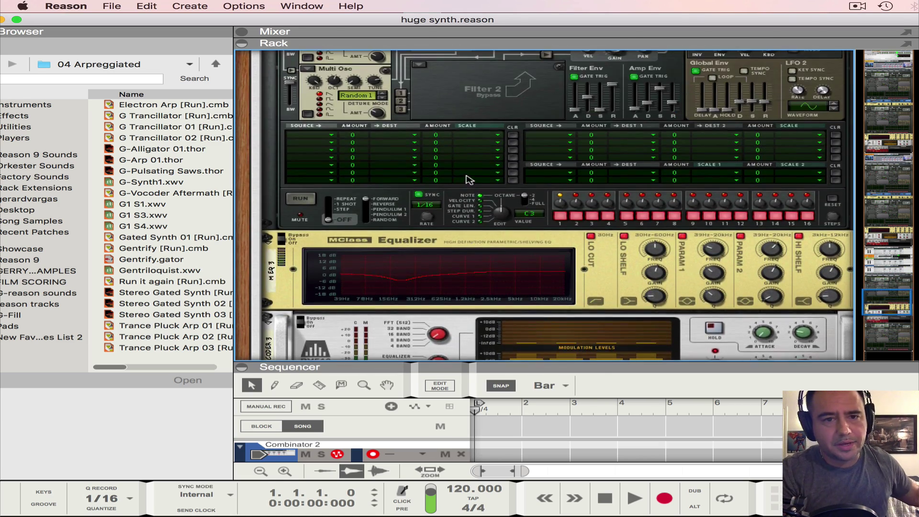
scroll(467, 179, "up", 2)
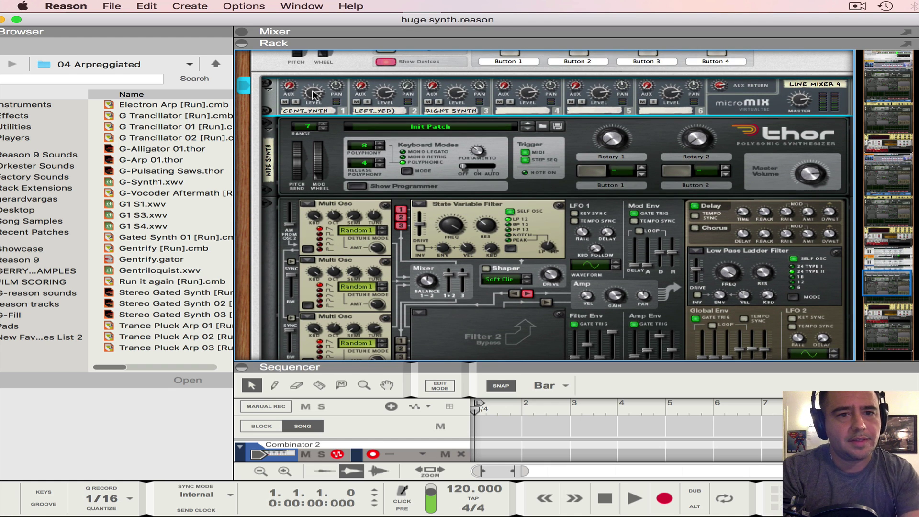
Balance line mixer channels 1 and 2 at level 84 and adjust the mixer's master level.
mouse_move(314, 95)
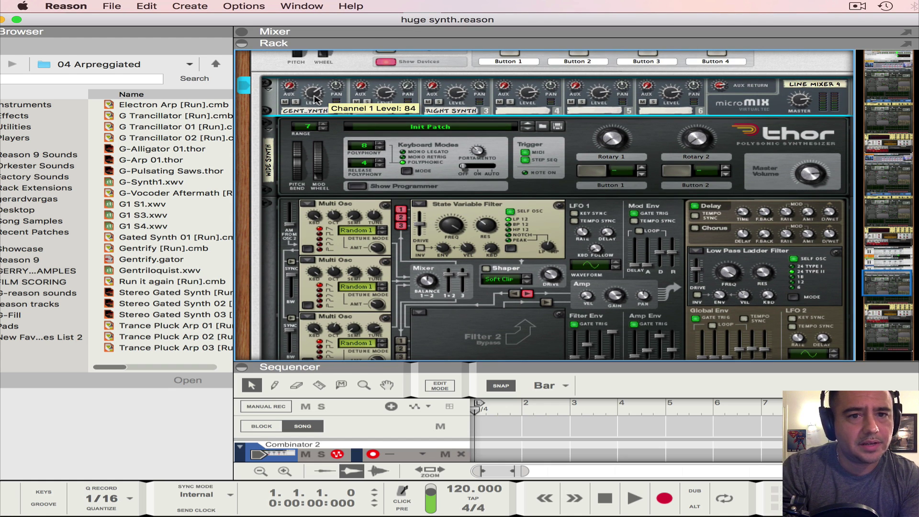
mouse_move(387, 94)
left_click_drag(387, 94, 388, 97)
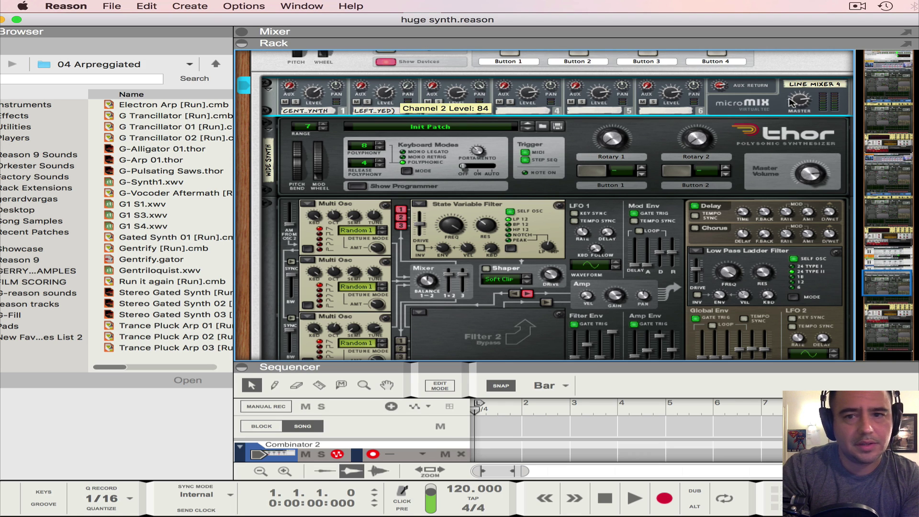
mouse_move(794, 103)
left_click_drag(794, 103, 794, 108)
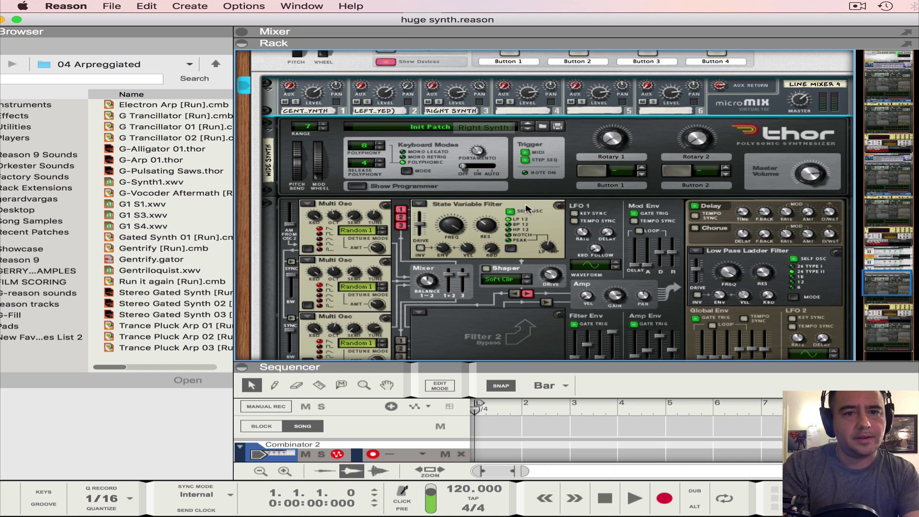
Add an MClass Compressor below the line mixer and connect the mixer's master outputs to its audio inputs.
scroll(752, 93, "down", 1)
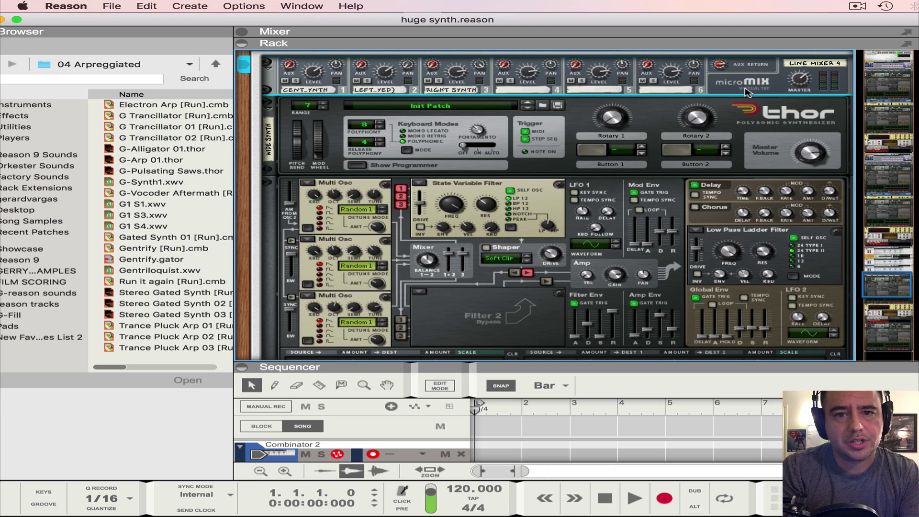
right_click(735, 90)
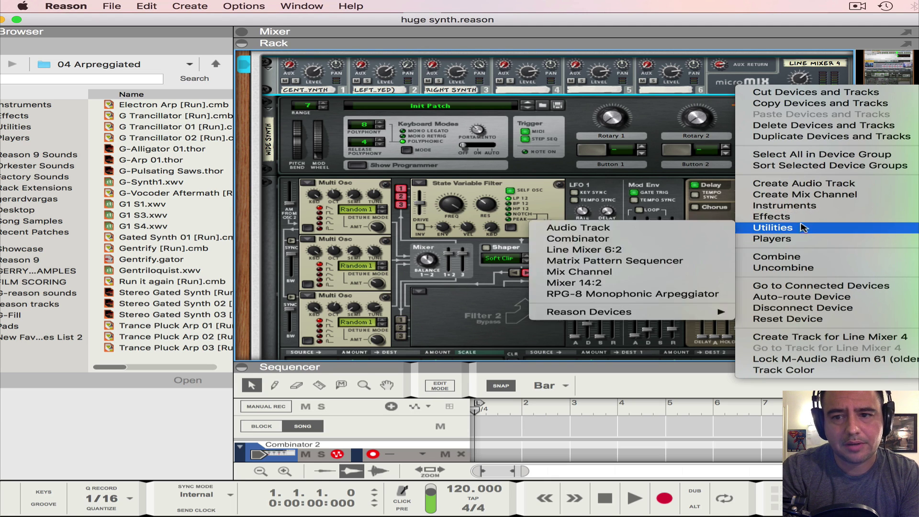
mouse_move(807, 219)
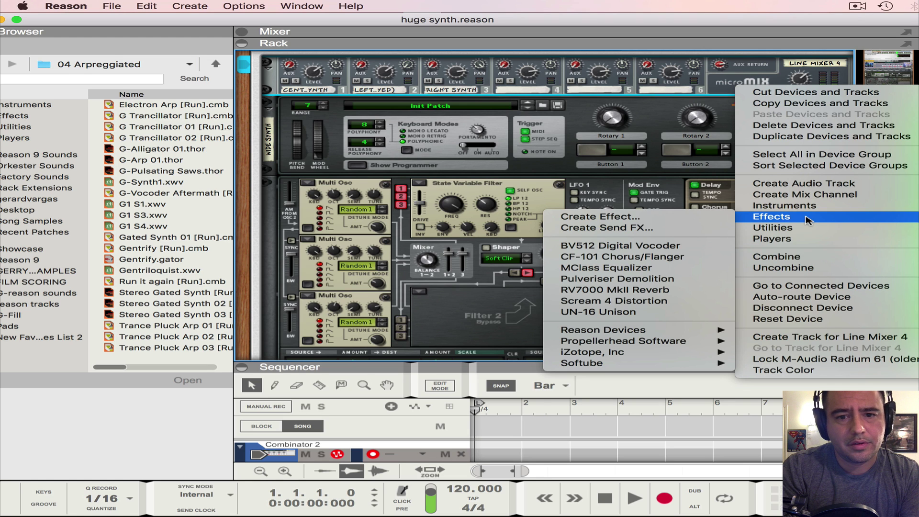
mouse_move(699, 338)
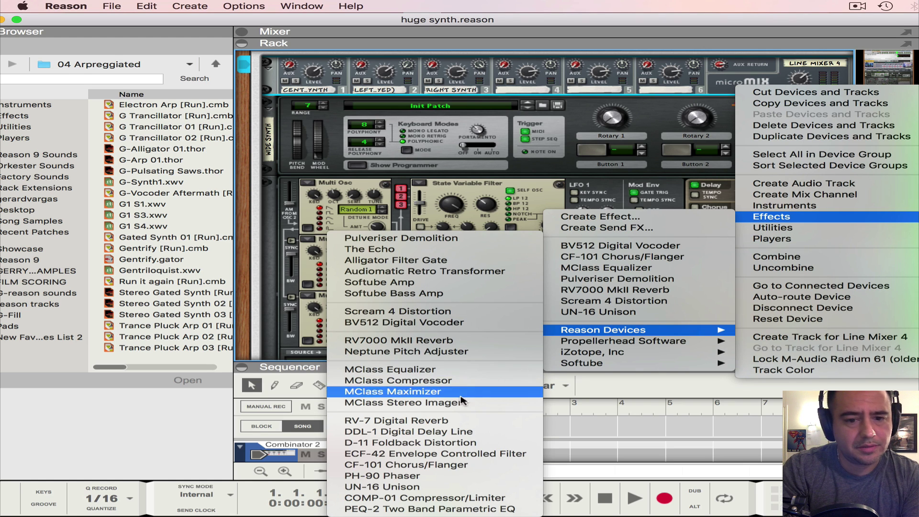
left_click(437, 381)
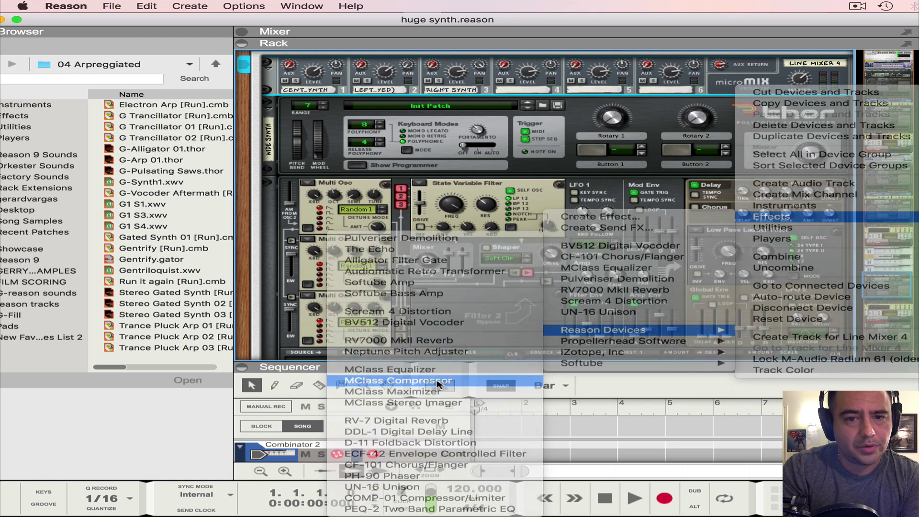
key("Tab")
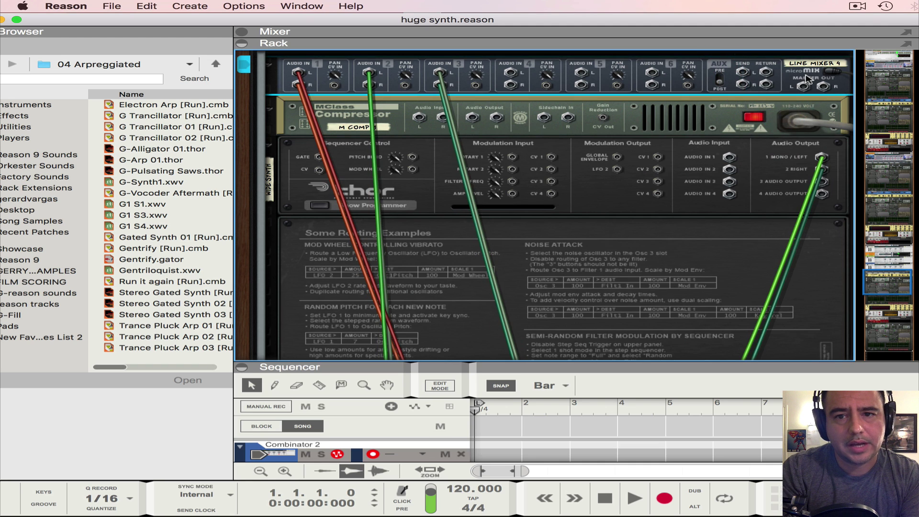
left_click_drag(801, 86, 419, 117)
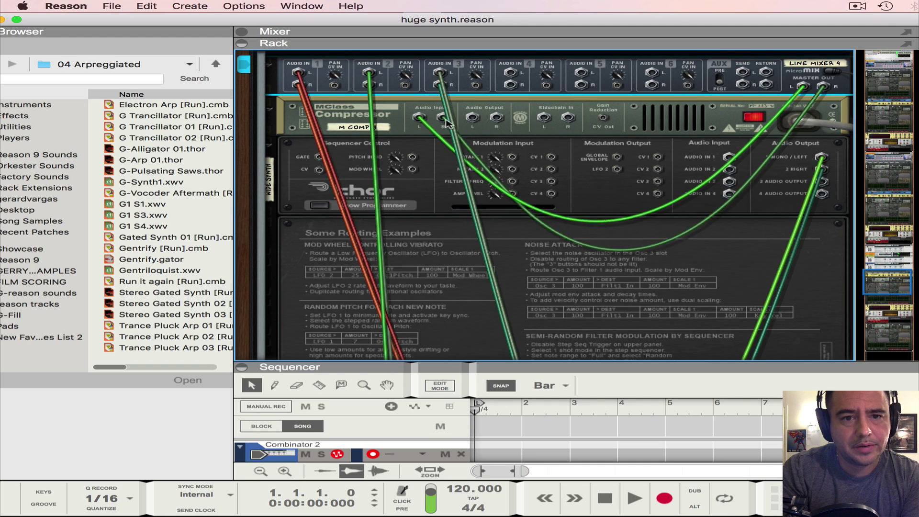
Add an RV7000 MkII Reverb after the compressor and connect its audio outputs to the Combinator's From Devices inputs.
right_click(511, 112)
mouse_move(605, 245)
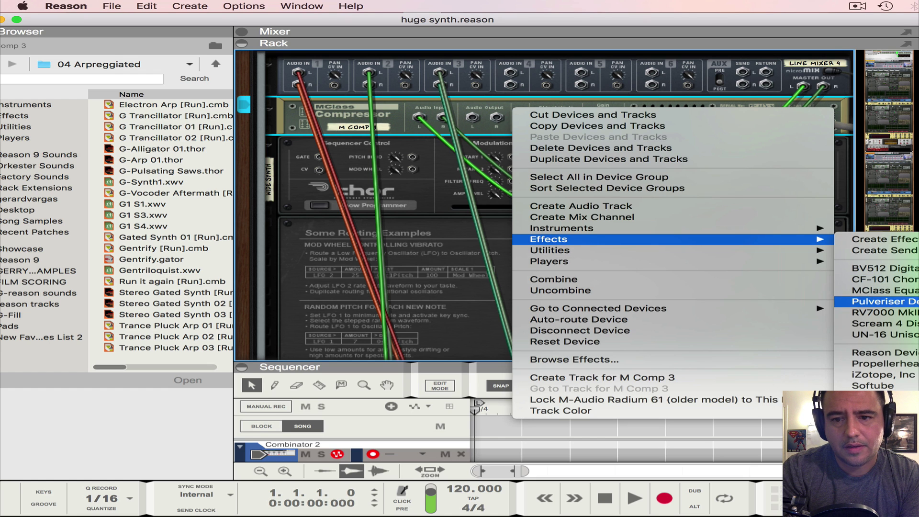
left_click(885, 312)
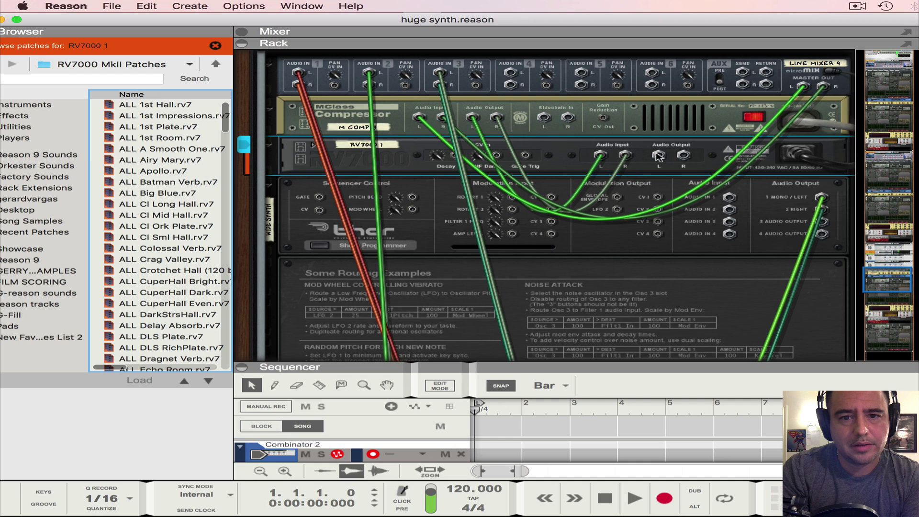
left_click_drag(658, 155, 705, 135)
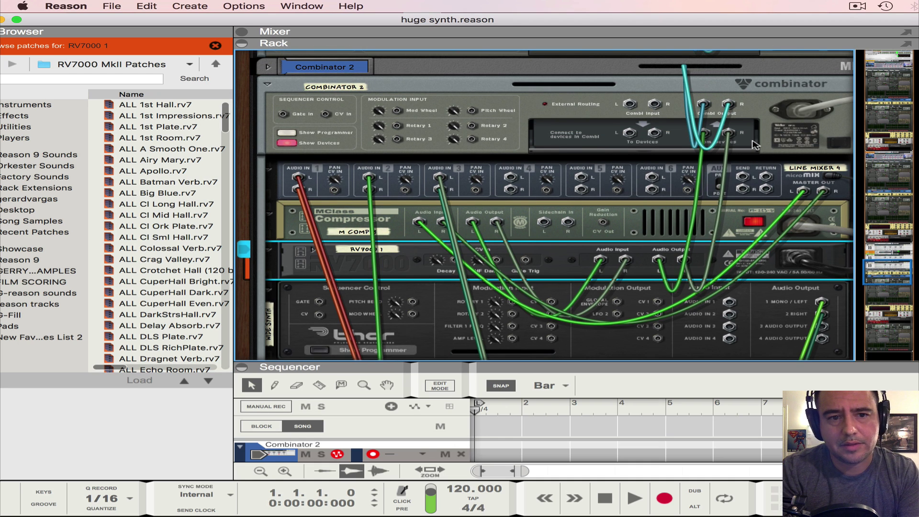
Return to the rack's front, load the ALL FilmScore patch into the RV7000, and adjust its decay and dry-wet balance.
key("Tab")
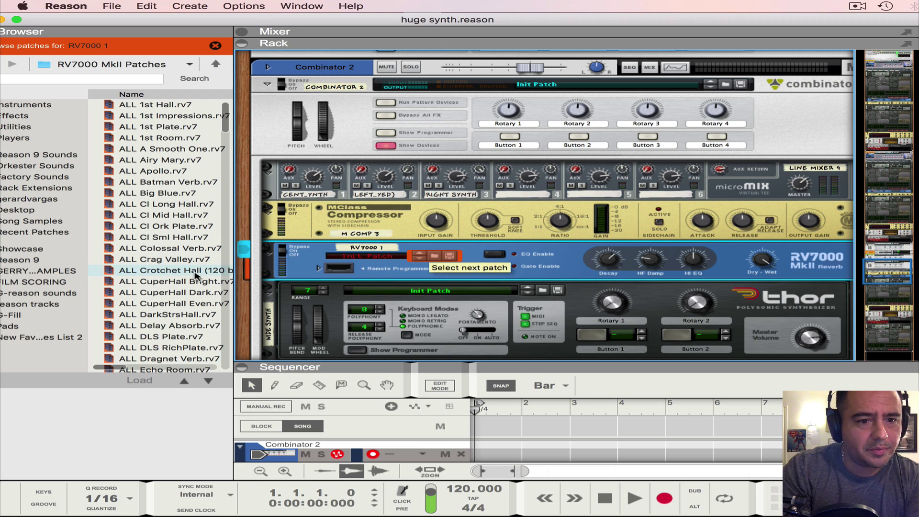
scroll(184, 305, "down", 5)
left_click(180, 321)
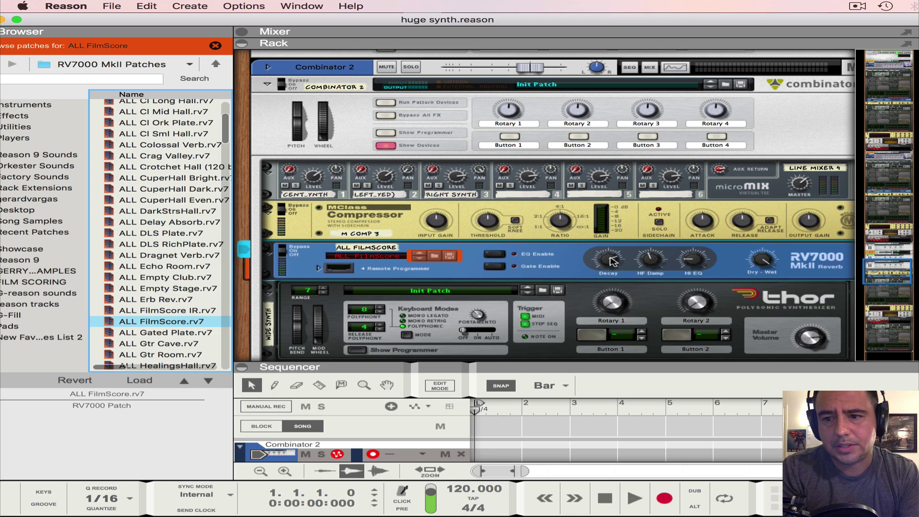
left_click_drag(612, 261, 613, 258)
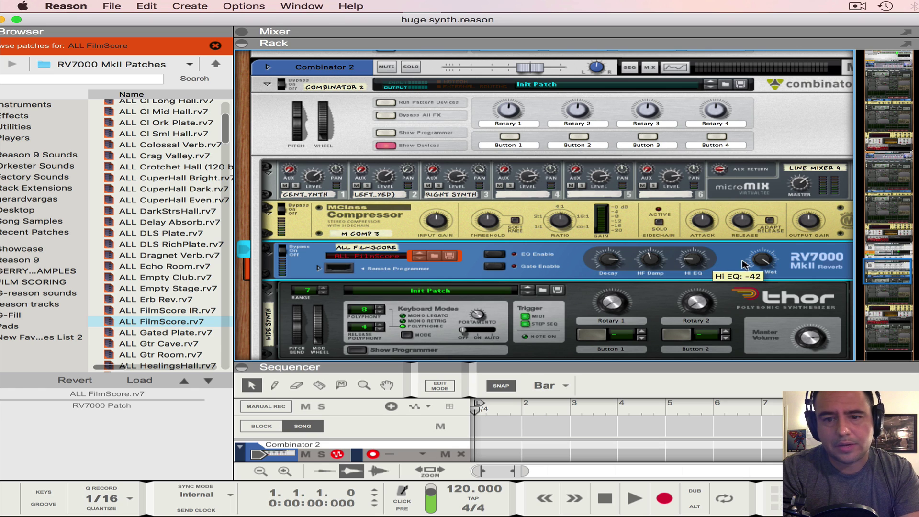
left_click_drag(763, 265, 771, 294)
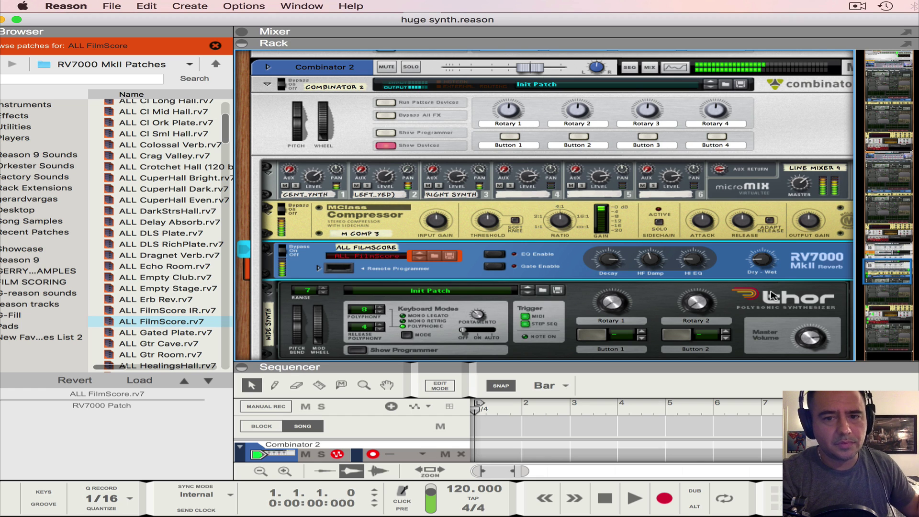
Set the MClass Compressor's ratio to about 1.79:1 and adjust its attack and threshold.
left_click(564, 221)
left_click_drag(564, 221, 563, 231)
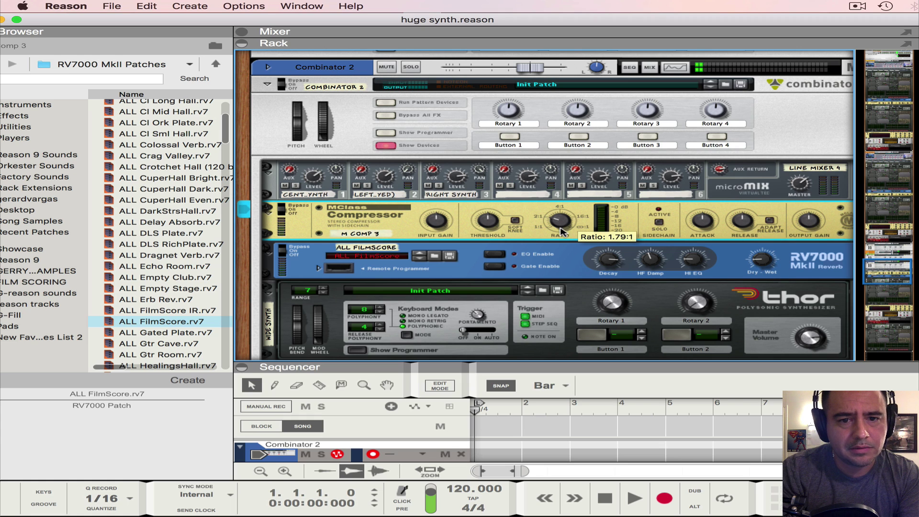
left_click_drag(705, 226, 701, 225)
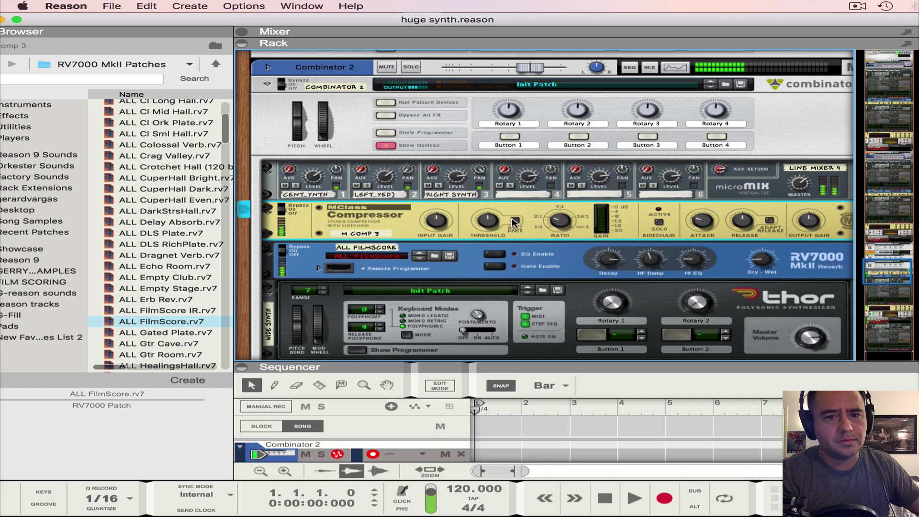
left_click_drag(496, 224, 496, 226)
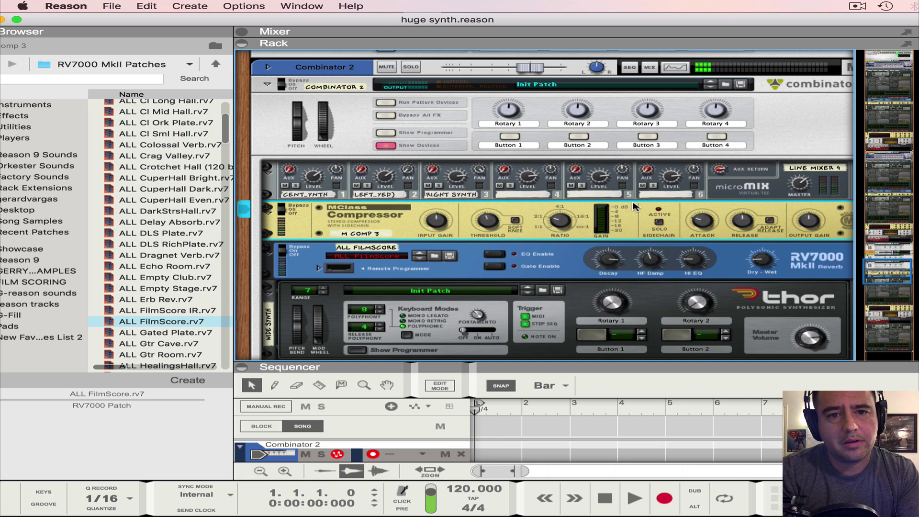
Show the Combinator's programmer and route Rotary 1 to Filter 1 Freq on the Center Synth.
left_click(389, 133)
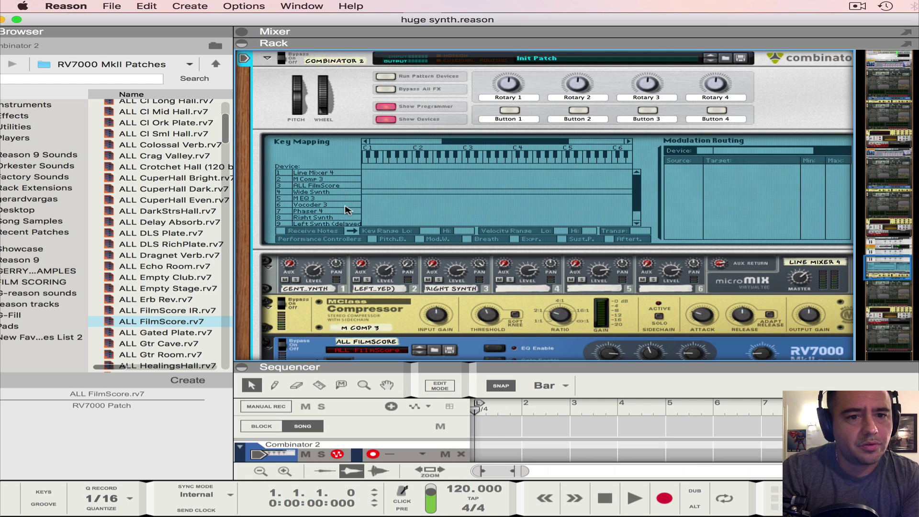
scroll(347, 210, "down", 1)
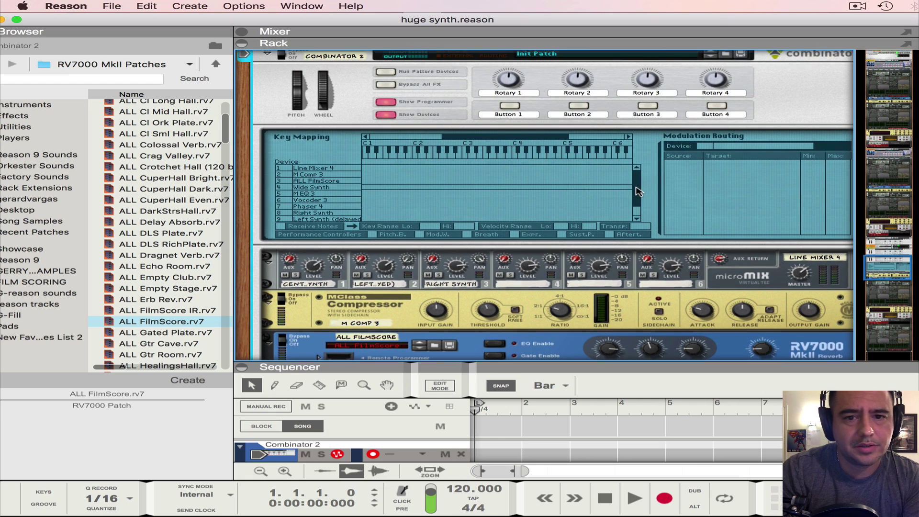
scroll(639, 191, "down", 2)
left_click(326, 213)
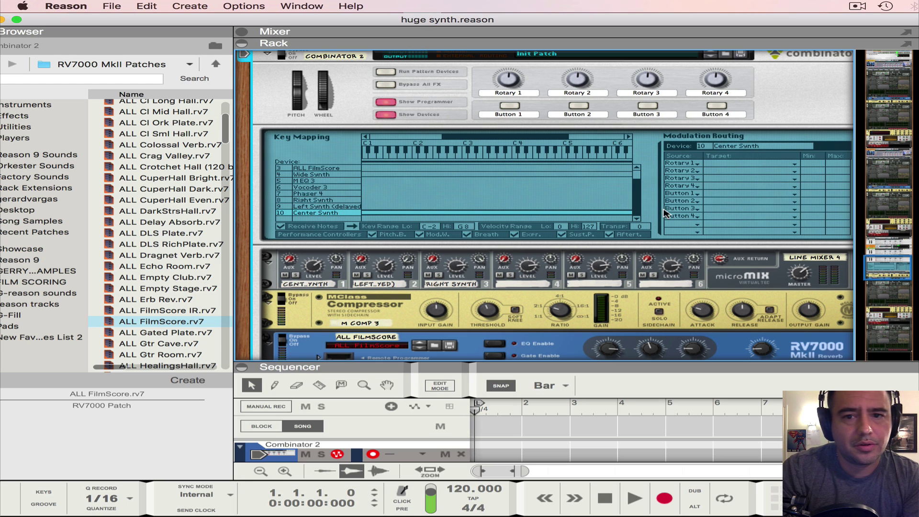
left_click(757, 167)
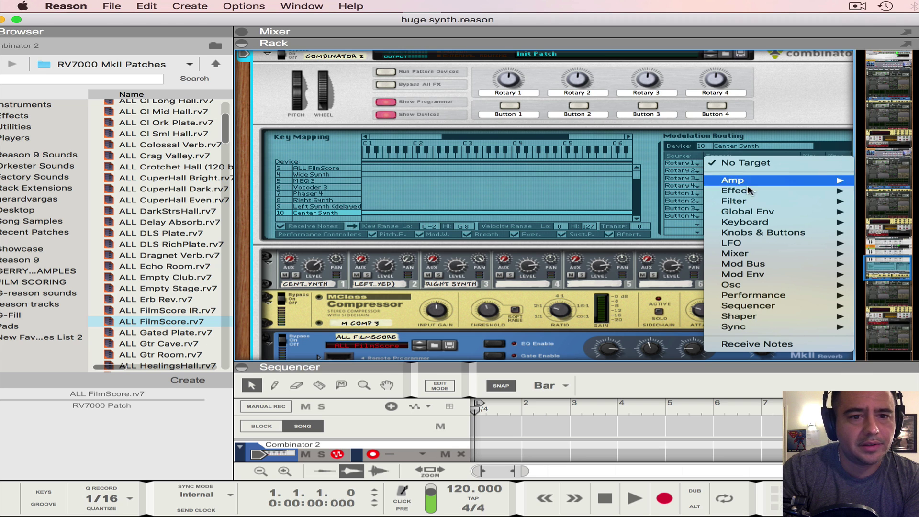
mouse_move(752, 205)
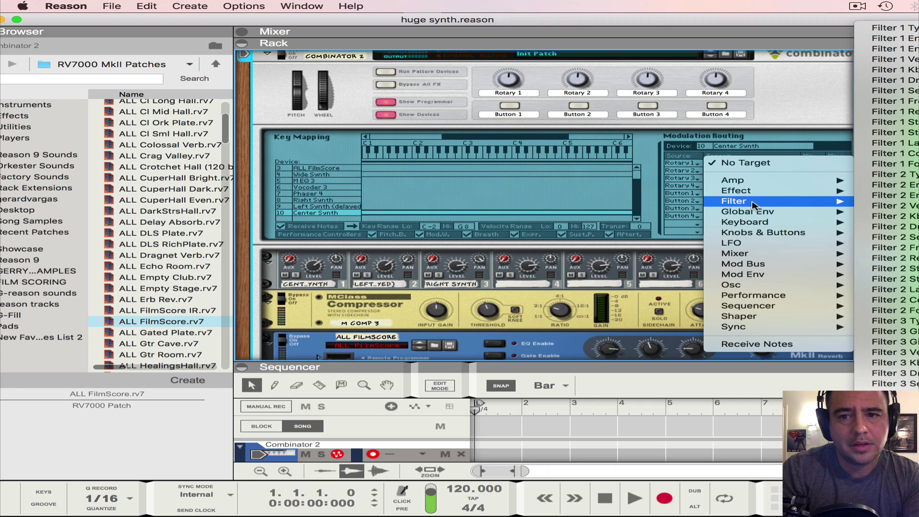
left_click(885, 101)
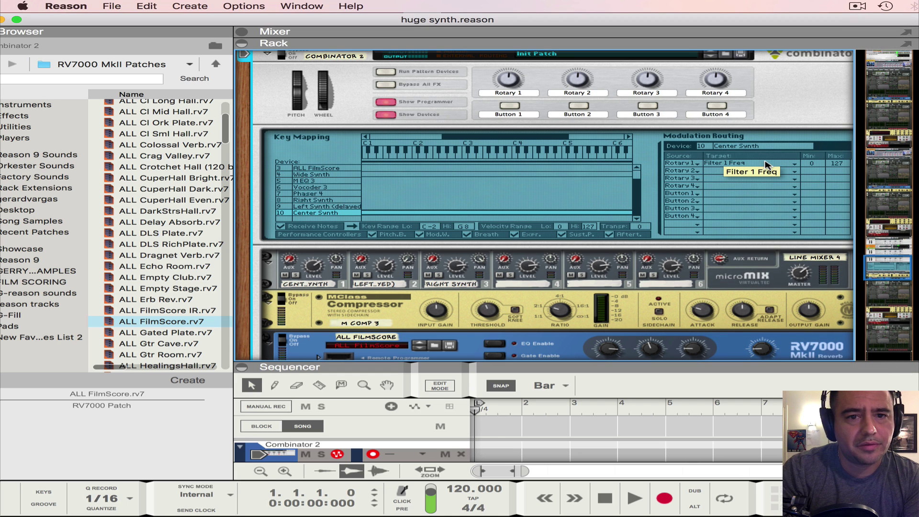
Route Rotary 1 to Filter 3 Freq on the Wide Synth and turn Rotary 1 up to sweep the filters.
scroll(332, 210, "up", 2)
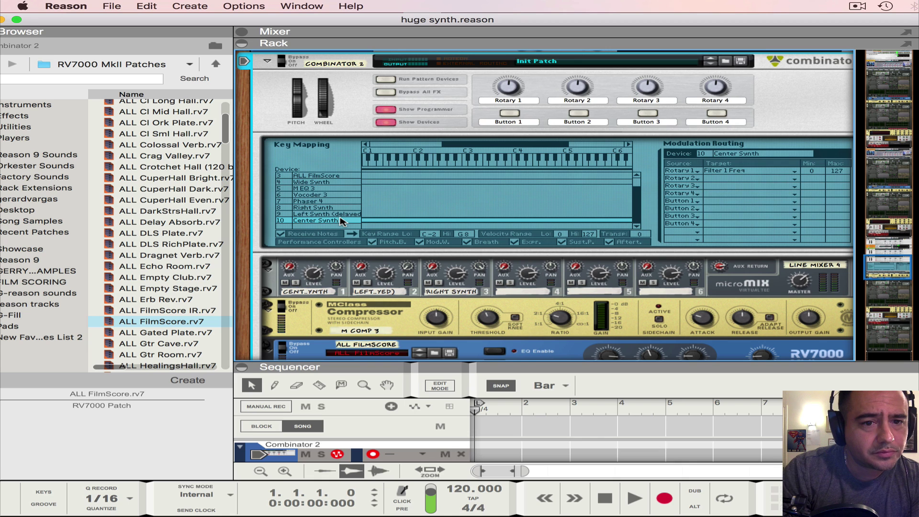
scroll(343, 221, "up", 2)
left_click(343, 193)
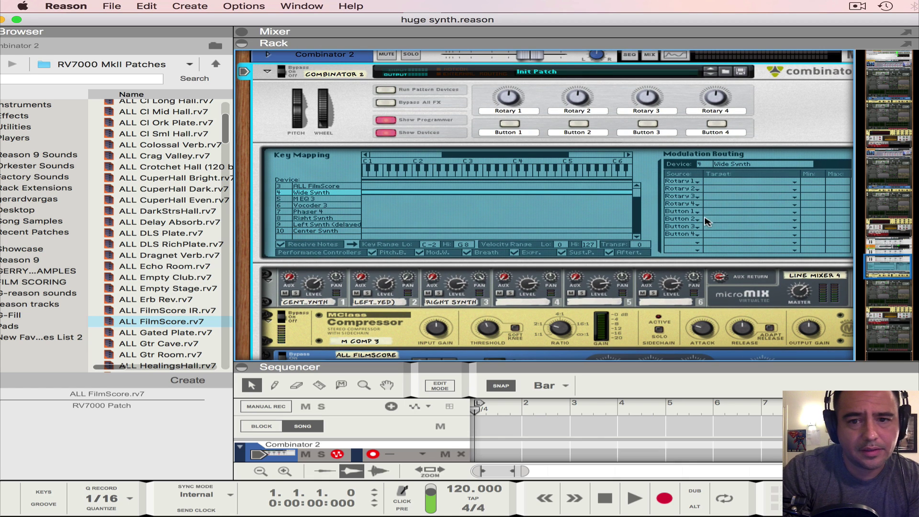
left_click(759, 182)
mouse_move(765, 221)
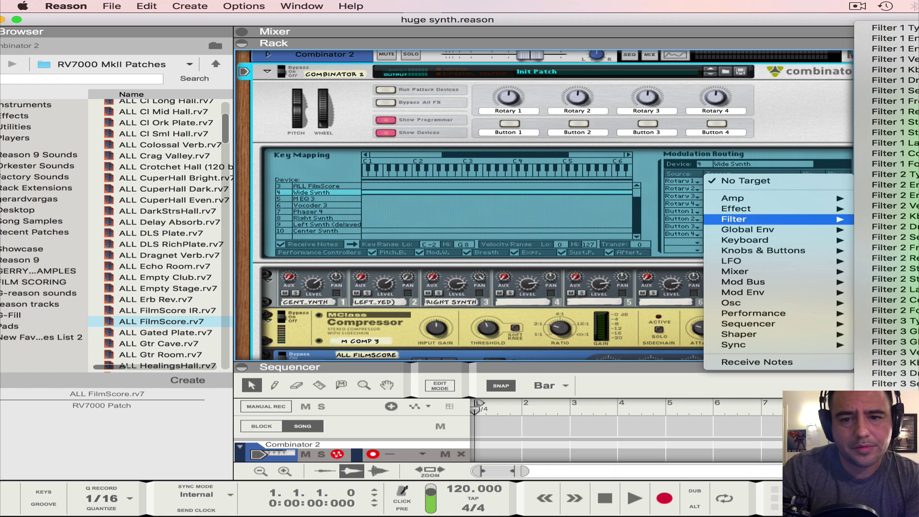
left_click(885, 394)
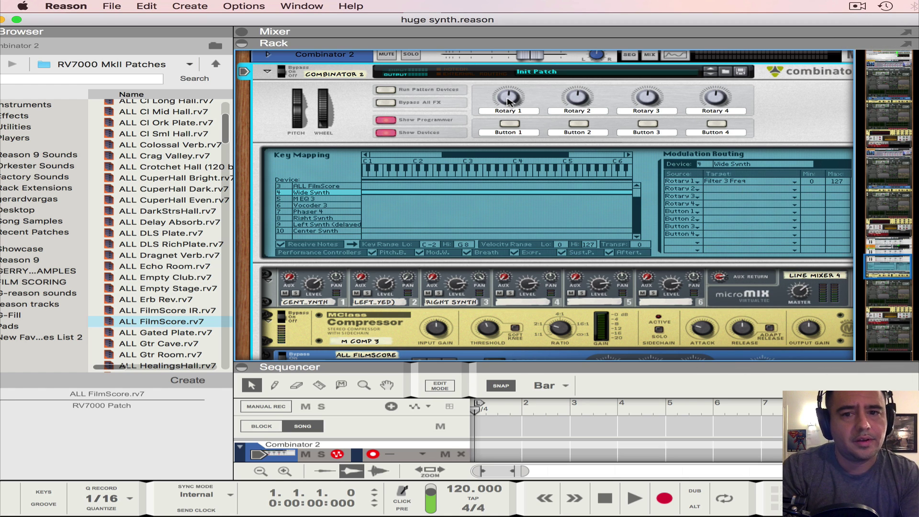
mouse_move(508, 101)
left_mouse_down()
mouse_move(510, 111)
mouse_move(510, 98)
left_mouse_up()
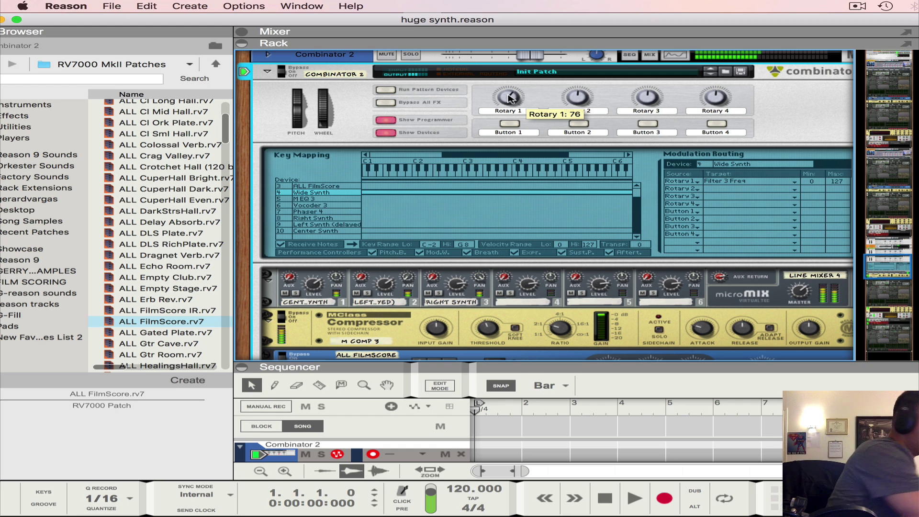
left_click_drag(510, 98, 510, 67)
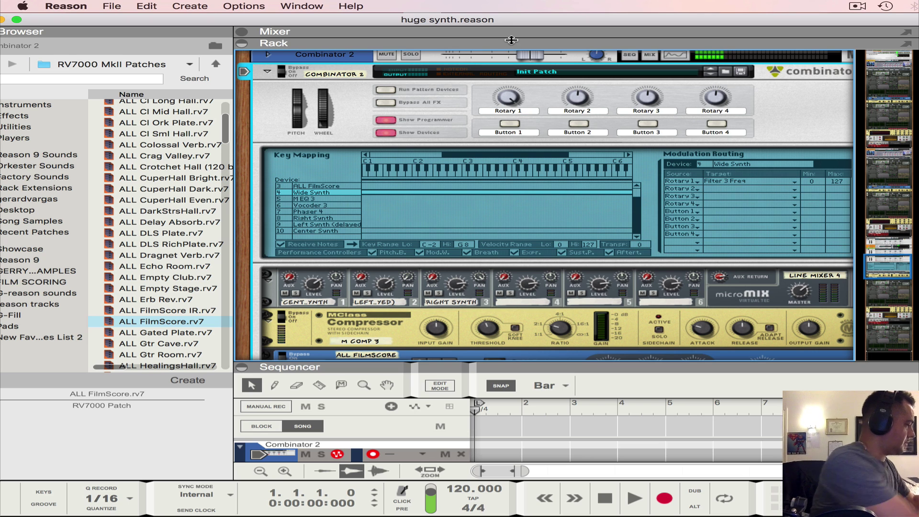